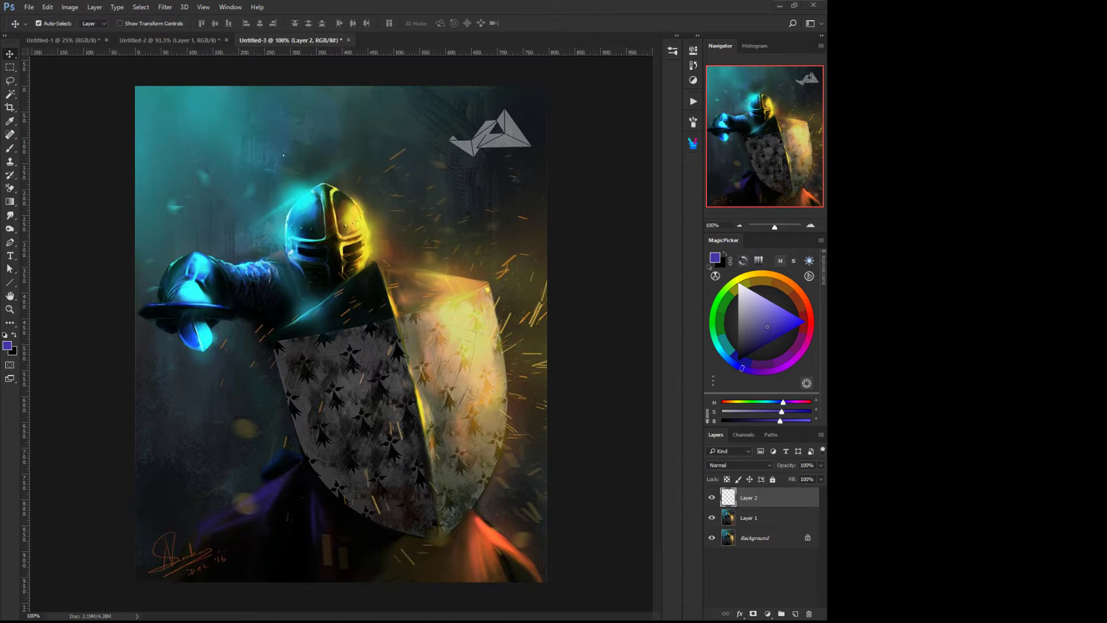
# On Layer 2, paint cyan arrows pointing at the helmet and gauntlet
pyautogui.click(252, 147)
pyautogui.click(731, 495)
pyautogui.press('alt')
pyautogui.rightClick(300, 214)
pyautogui.click(294, 172)
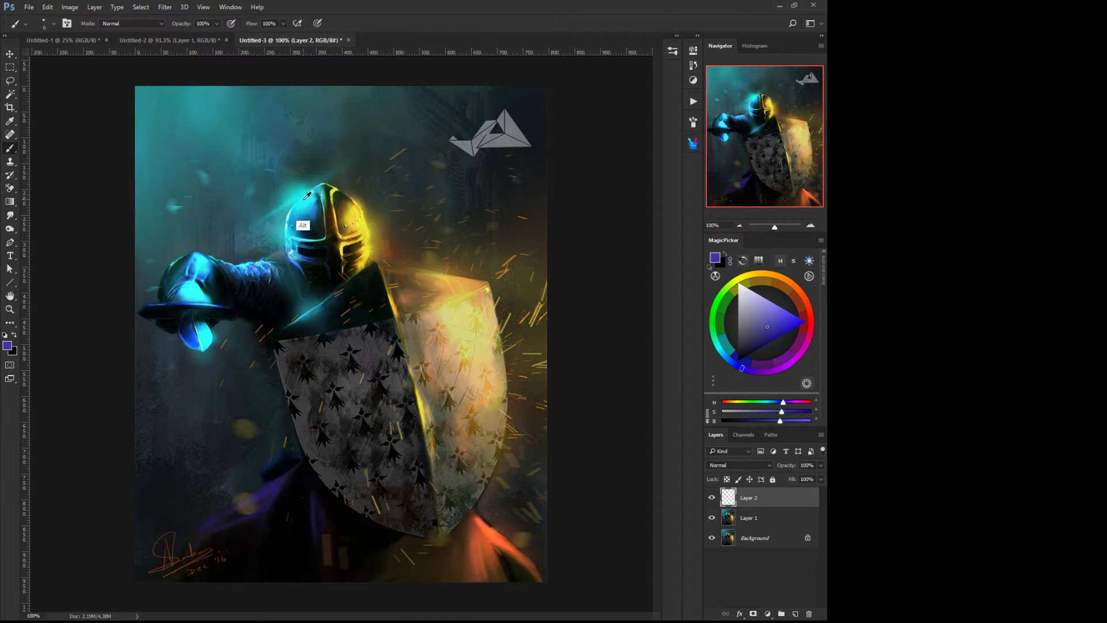
pyautogui.keyDown('alt'); pyautogui.click(306, 198); pyautogui.keyUp('alt')
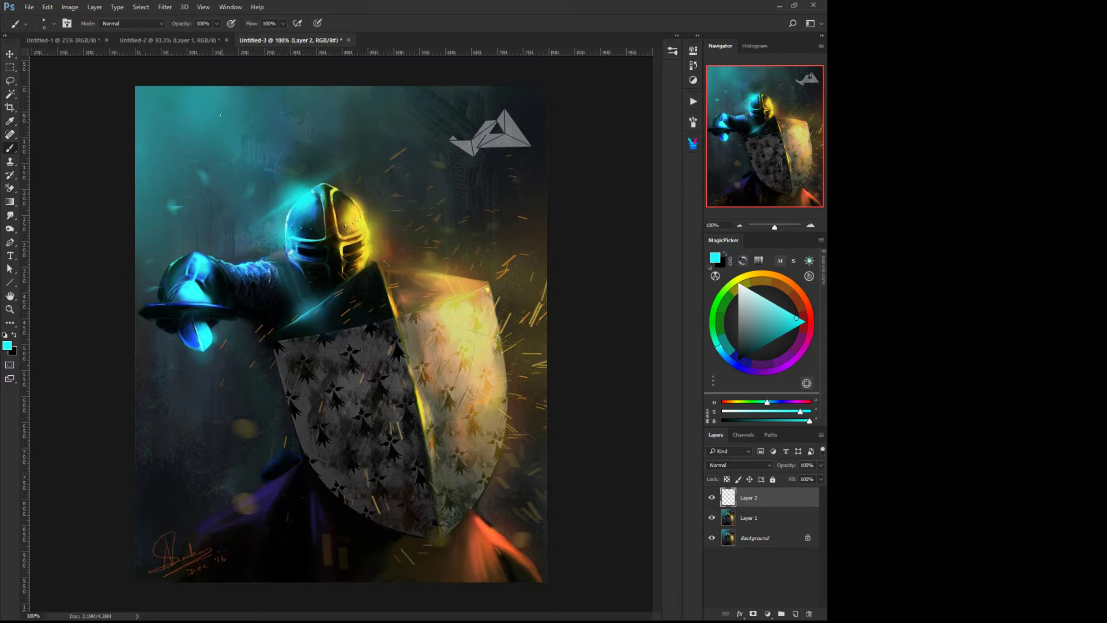
pyautogui.moveTo(221, 115)
pyautogui.mouseDown()
pyautogui.moveTo(269, 175)
pyautogui.moveTo(274, 164)
pyautogui.mouseUp()
pyautogui.moveTo(207, 244); pyautogui.dragTo(242, 186)
pyautogui.moveTo(207, 230); pyautogui.dragTo(217, 238)
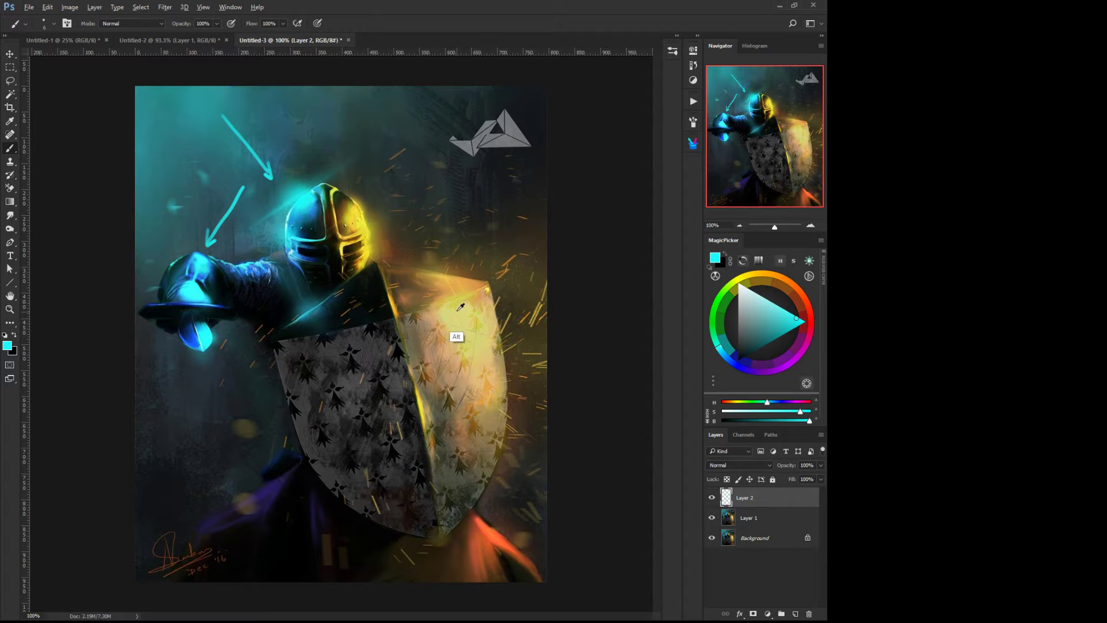
# Paint yellow arrows beside the shield and toward the helmet, then delete Layer 2
pyautogui.press('alt')
pyautogui.keyDown('alt'); pyautogui.click(364, 224); pyautogui.keyUp('alt')
pyautogui.moveTo(538, 319)
pyautogui.mouseDown()
pyautogui.moveTo(495, 318)
pyautogui.moveTo(505, 324)
pyautogui.mouseUp()
pyautogui.moveTo(499, 238); pyautogui.dragTo(379, 232)
pyautogui.moveTo(388, 225)
pyautogui.mouseDown()
pyautogui.moveTo(379, 230)
pyautogui.moveTo(389, 237)
pyautogui.mouseUp()
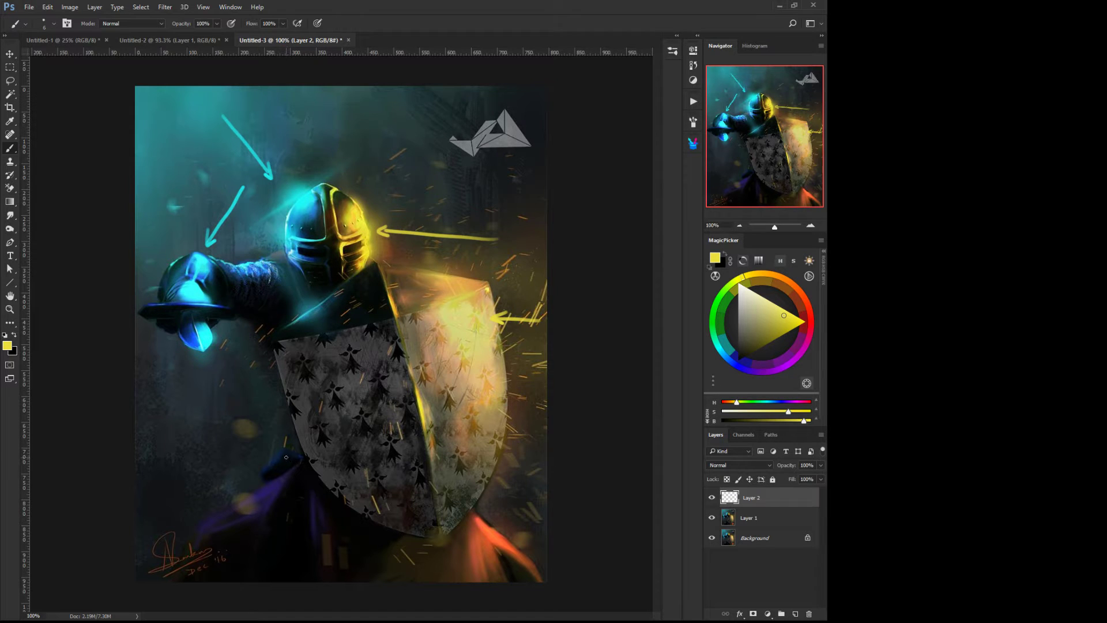
pyautogui.moveTo(730, 500); pyautogui.dragTo(809, 613)
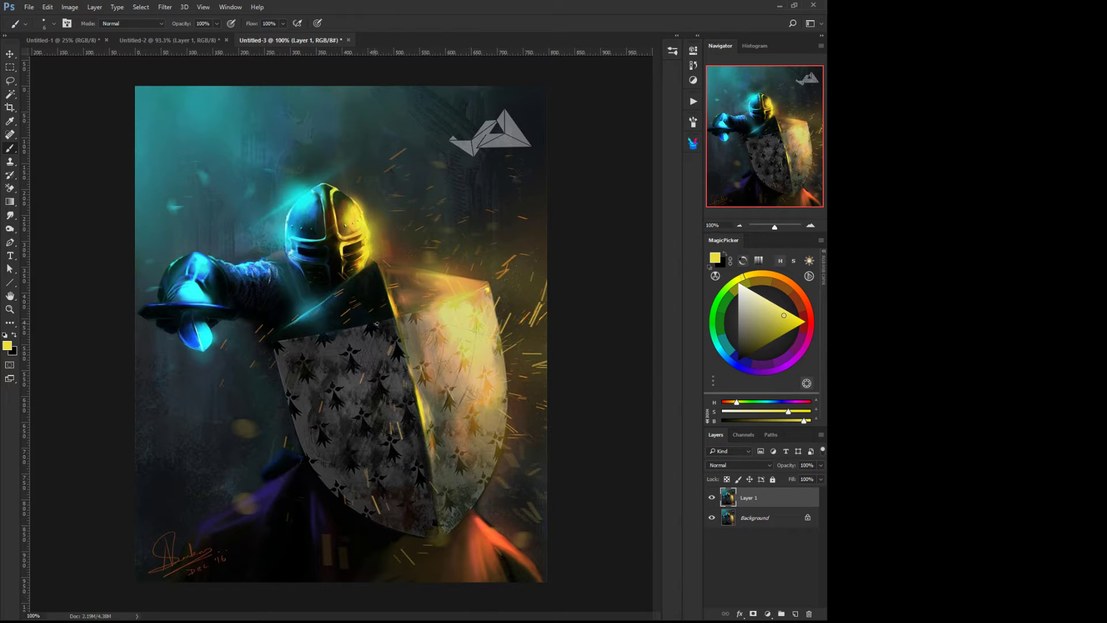
# Flatten the shield's bright lit half with sampled tan at brush sizes 45–70
pyautogui.keyDown('alt'); pyautogui.click(490, 417); pyautogui.keyUp('alt')
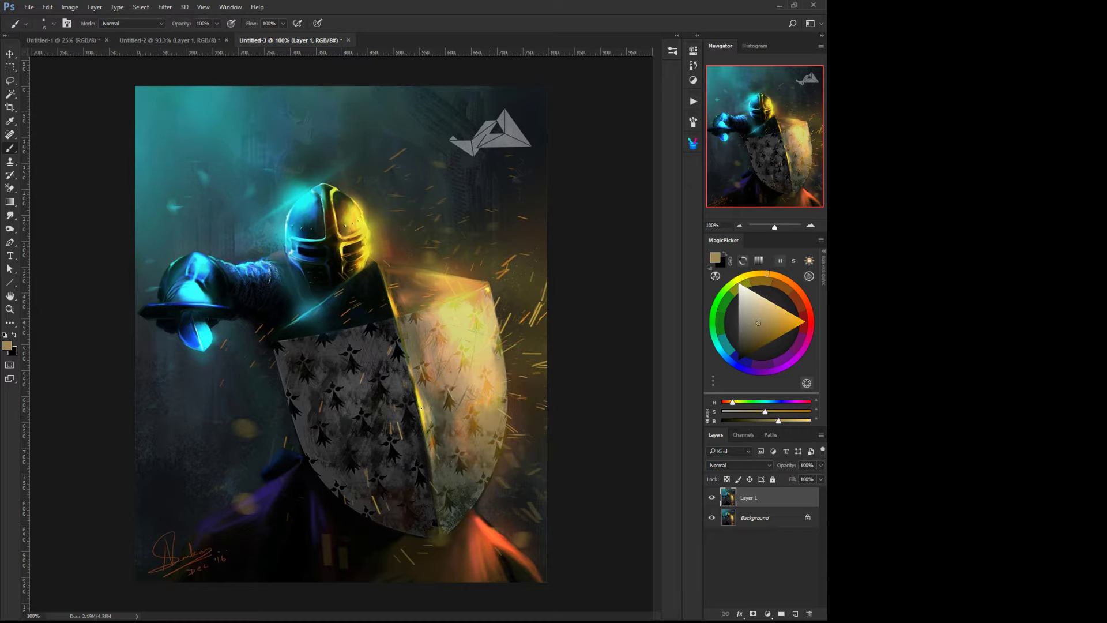
pyautogui.keyDown('alt'); pyautogui.click(356, 404); pyautogui.keyUp('alt')
pyautogui.hotkey('ctrl', '-')
pyautogui.hotkey('ctrl', '+')
pyautogui.press(']')
pyautogui.press(']')
pyautogui.press(']')
pyautogui.press(']')
pyautogui.press(']')
pyautogui.press(']')
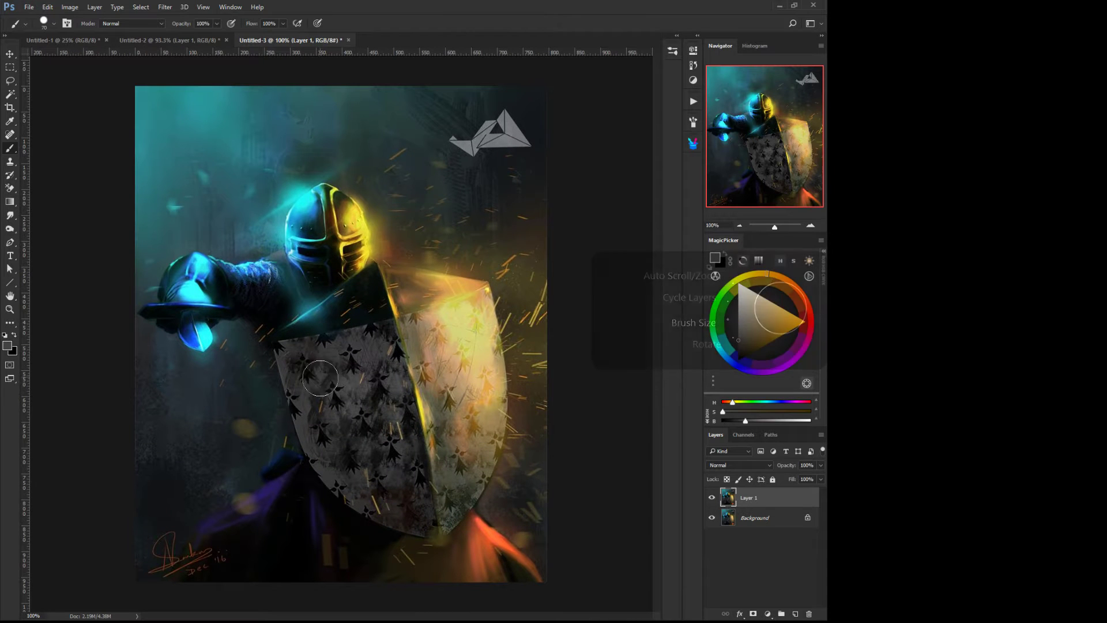
pyautogui.keyDown('alt'); pyautogui.click(478, 472); pyautogui.keyUp('alt')
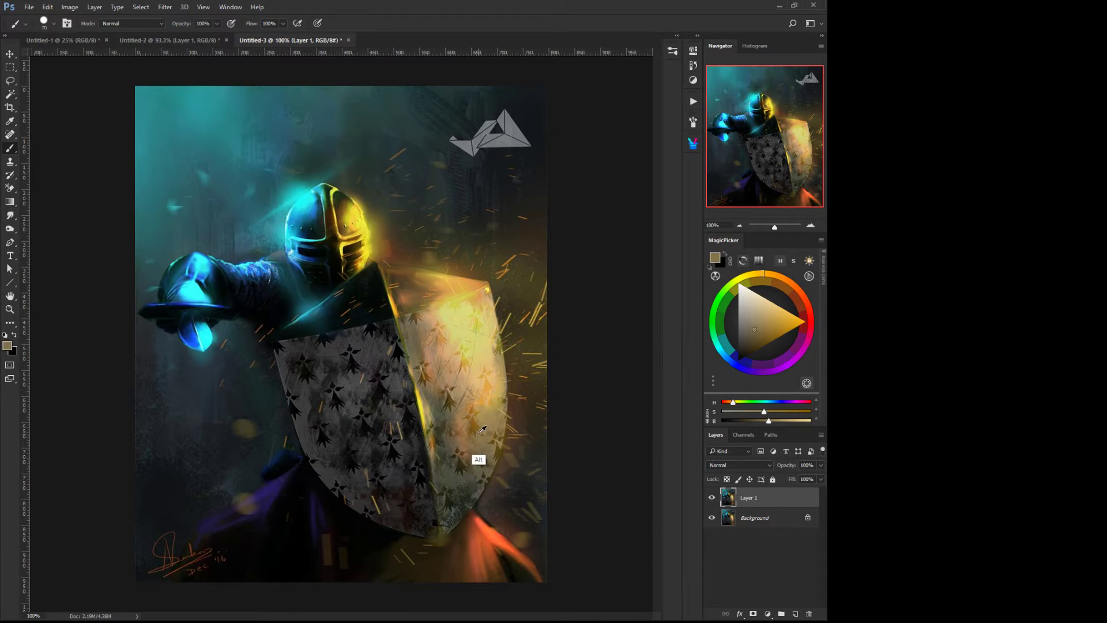
pyautogui.press('[')
pyautogui.press('[')
pyautogui.press('[')
pyautogui.moveTo(482, 304)
pyautogui.mouseDown()
pyautogui.moveTo(433, 318)
pyautogui.moveTo(483, 313)
pyautogui.moveTo(491, 404)
pyautogui.moveTo(476, 321)
pyautogui.moveTo(467, 407)
pyautogui.moveTo(450, 348)
pyautogui.moveTo(457, 407)
pyautogui.mouseUp()
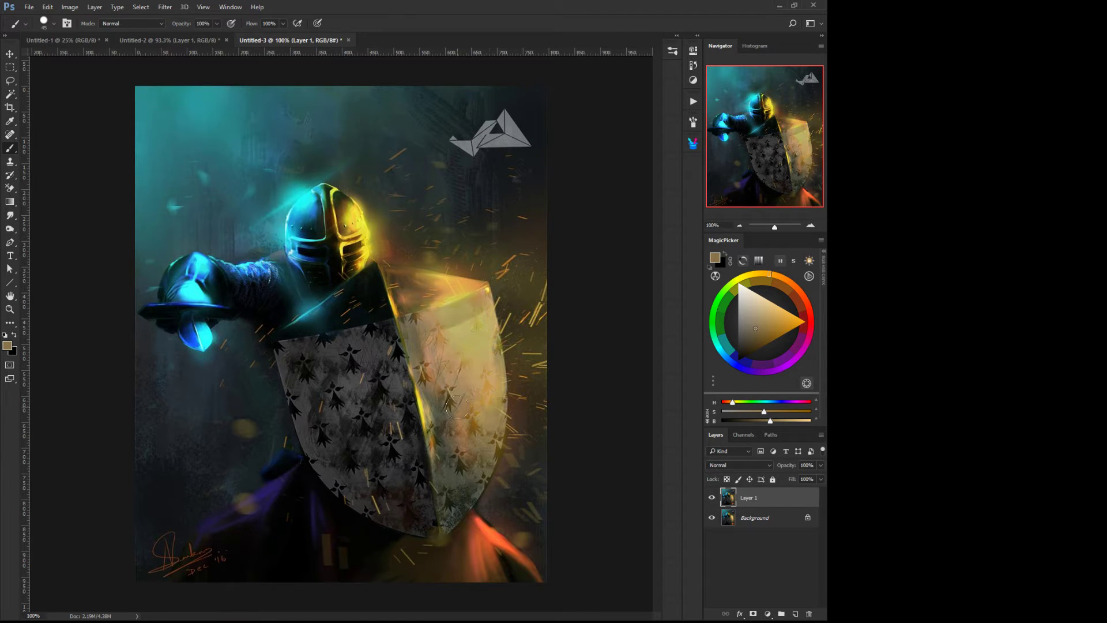
pyautogui.press(']')
pyautogui.press(']')
pyautogui.press(']')
pyautogui.moveTo(440, 344); pyautogui.dragTo(452, 452)
pyautogui.moveTo(463, 329)
pyautogui.mouseDown()
pyautogui.moveTo(481, 427)
pyautogui.moveTo(480, 320)
pyautogui.moveTo(458, 455)
pyautogui.moveTo(431, 354)
pyautogui.moveTo(451, 507)
pyautogui.mouseUp()
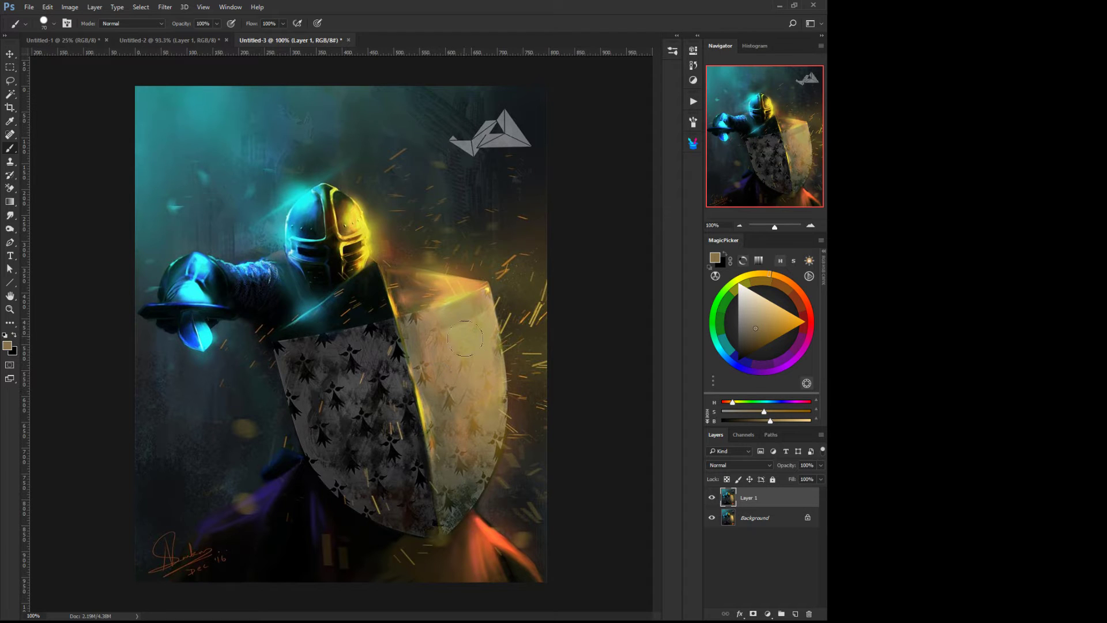
pyautogui.moveTo(464, 340); pyautogui.dragTo(453, 479)
# Paint thin light-yellow scratches down the shield with a fine brush
pyautogui.keyDown('alt'); pyautogui.click(458, 316); pyautogui.keyUp('alt')
pyautogui.press('[')
pyautogui.press('[')
pyautogui.press('[')
pyautogui.press('[')
pyautogui.press('[')
pyautogui.press('[')
pyautogui.press('[')
pyautogui.press('[')
pyautogui.press('[')
pyautogui.press('[')
pyautogui.press('[')
pyautogui.press('[')
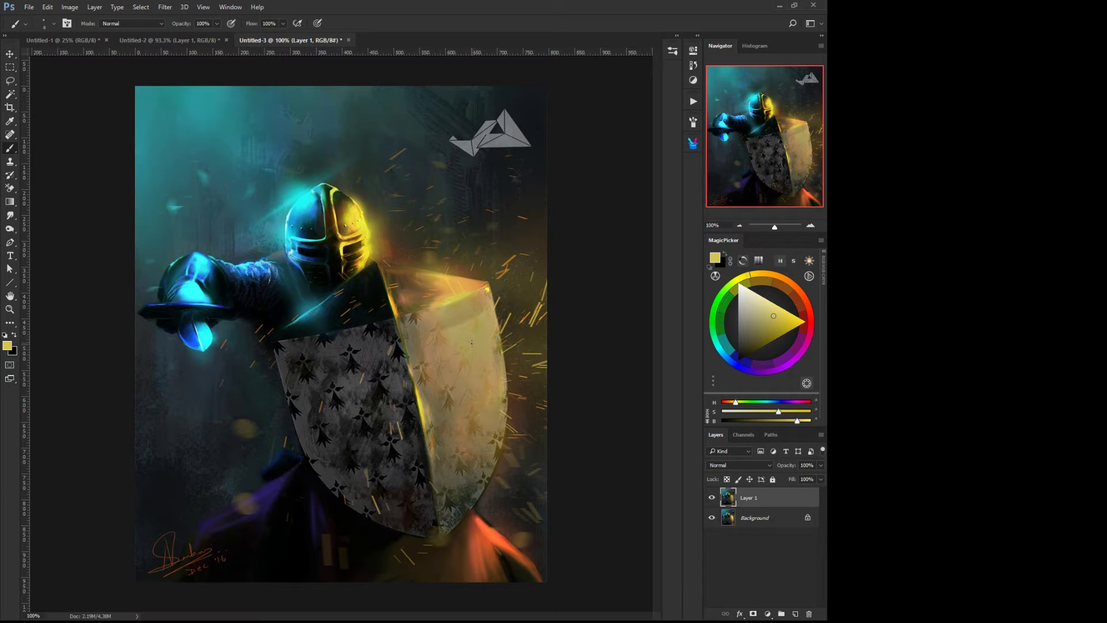
pyautogui.moveTo(468, 348); pyautogui.dragTo(460, 384)
pyautogui.moveTo(421, 386)
pyautogui.mouseDown()
pyautogui.moveTo(436, 416)
pyautogui.moveTo(407, 400)
pyautogui.moveTo(410, 340)
pyautogui.moveTo(427, 365)
pyautogui.moveTo(416, 369)
pyautogui.moveTo(474, 417)
pyautogui.mouseUp()
pyautogui.press('alt')
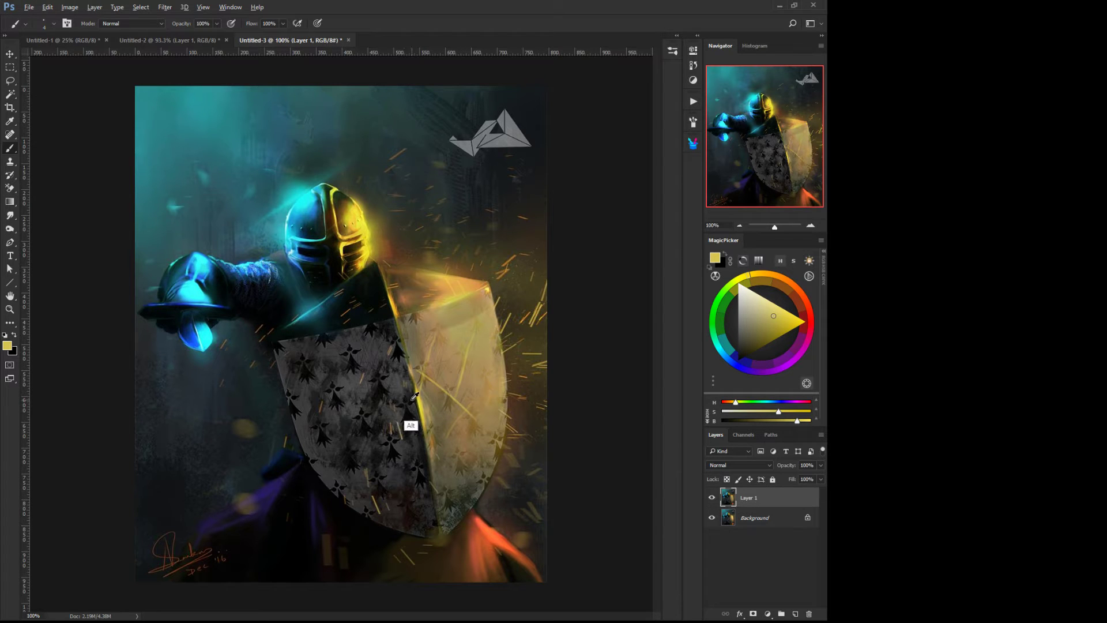
pyautogui.keyDown('alt'); pyautogui.click(449, 400); pyautogui.keyUp('alt')
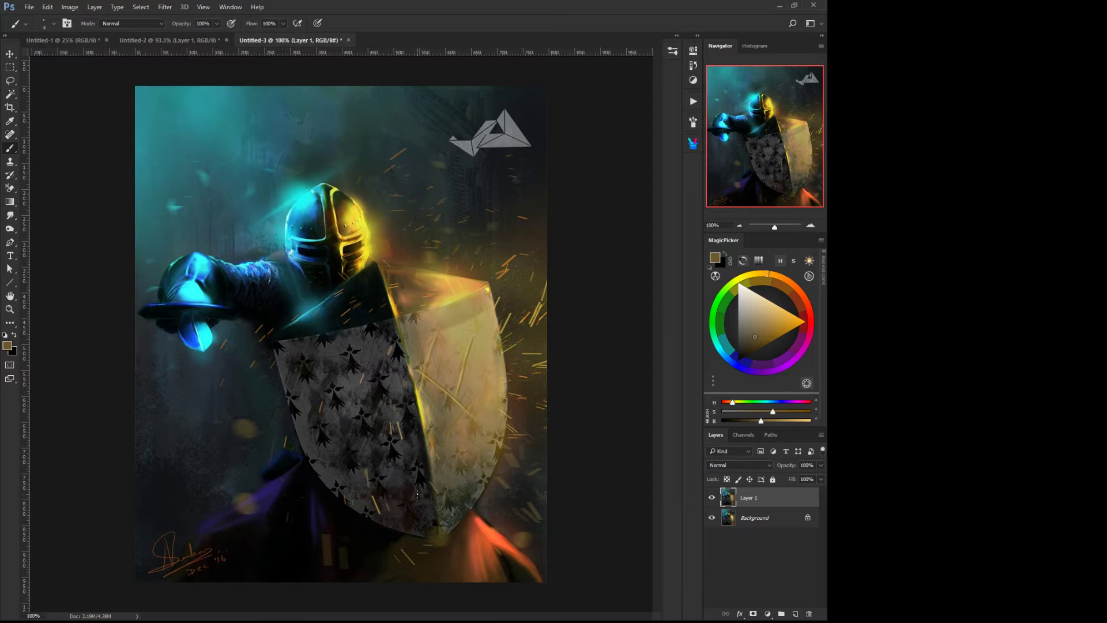
# Cover the helmet's lower-right yellow glow with near-black teal at brush size 10
pyautogui.keyDown('alt'); pyautogui.click(456, 292); pyautogui.keyUp('alt')
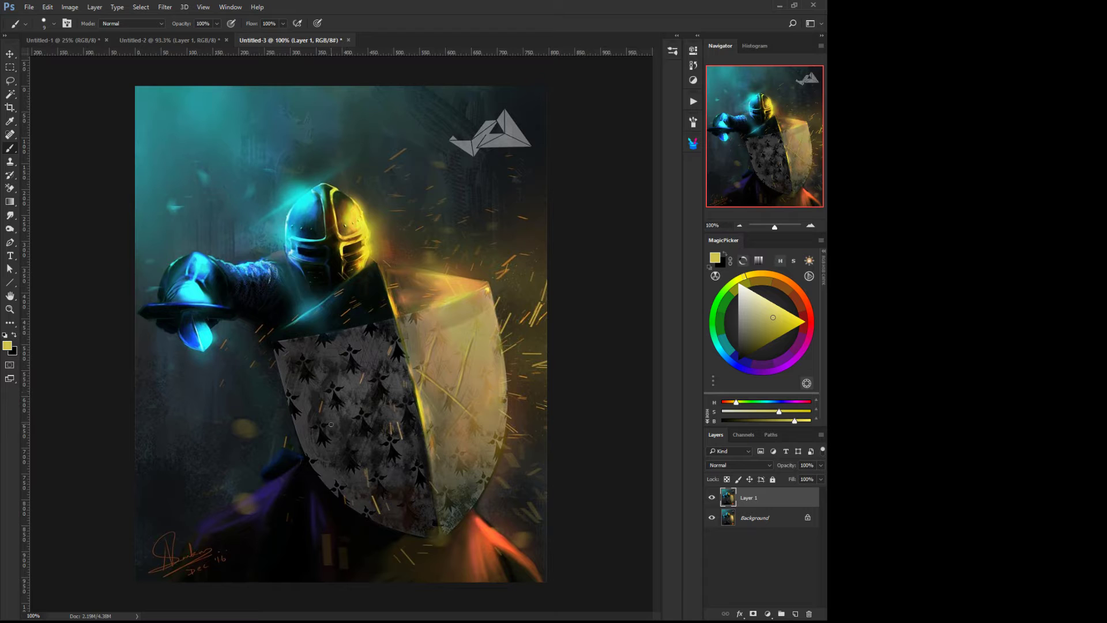
pyautogui.press(']')
pyautogui.press(']')
pyautogui.keyDown('alt'); pyautogui.click(363, 227); pyautogui.keyUp('alt')
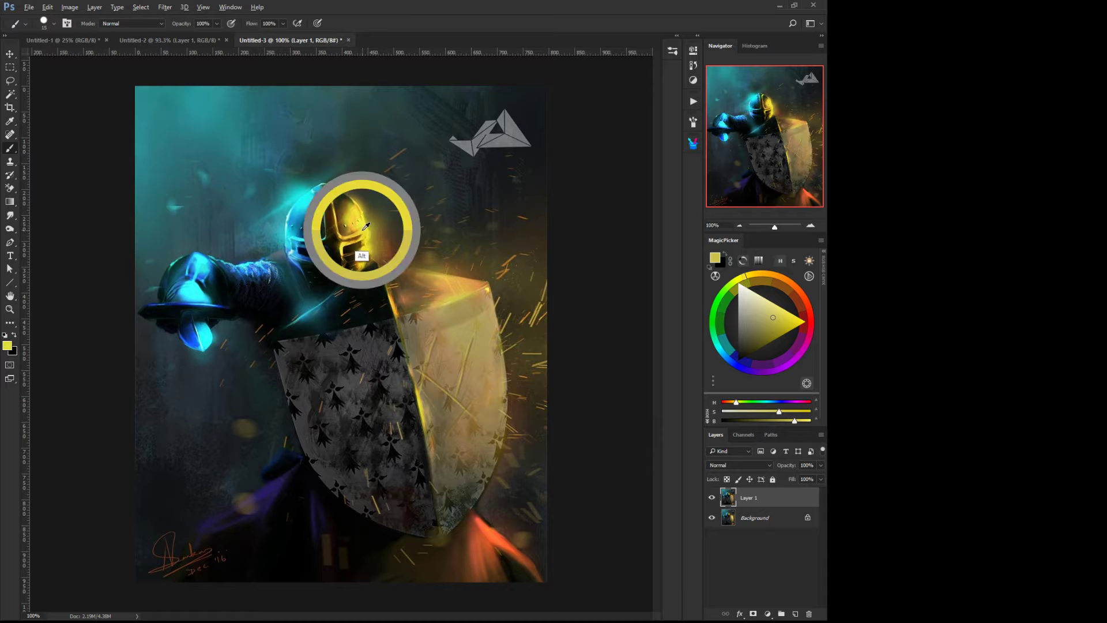
pyautogui.keyDown('alt'); pyautogui.click(445, 273); pyautogui.keyUp('alt')
pyautogui.press('[')
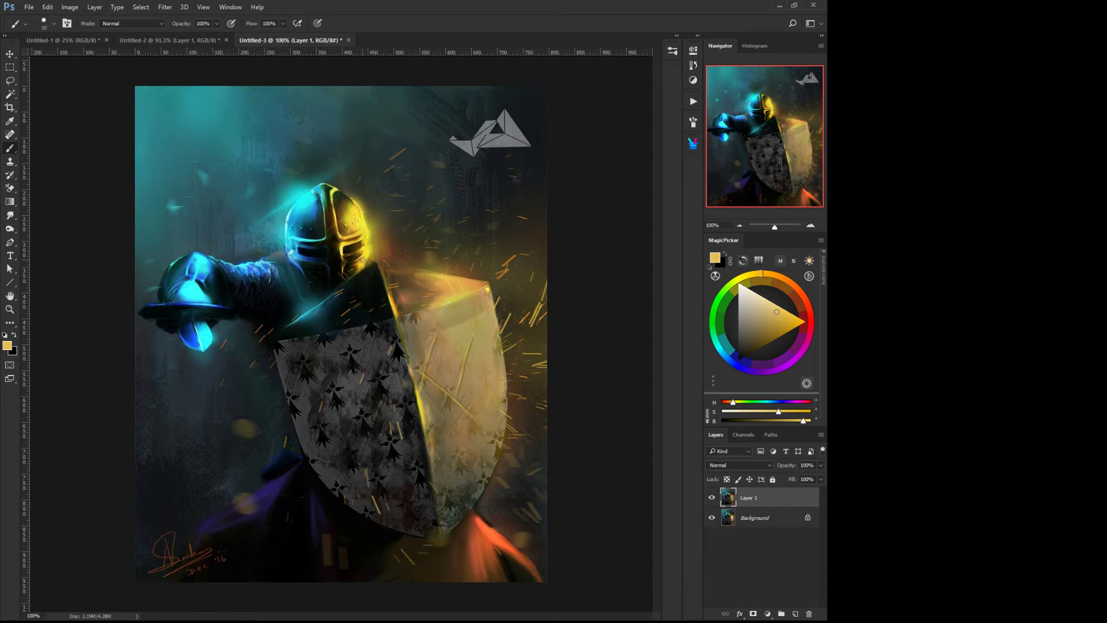
pyautogui.keyDown('alt'); pyautogui.click(310, 267); pyautogui.keyUp('alt')
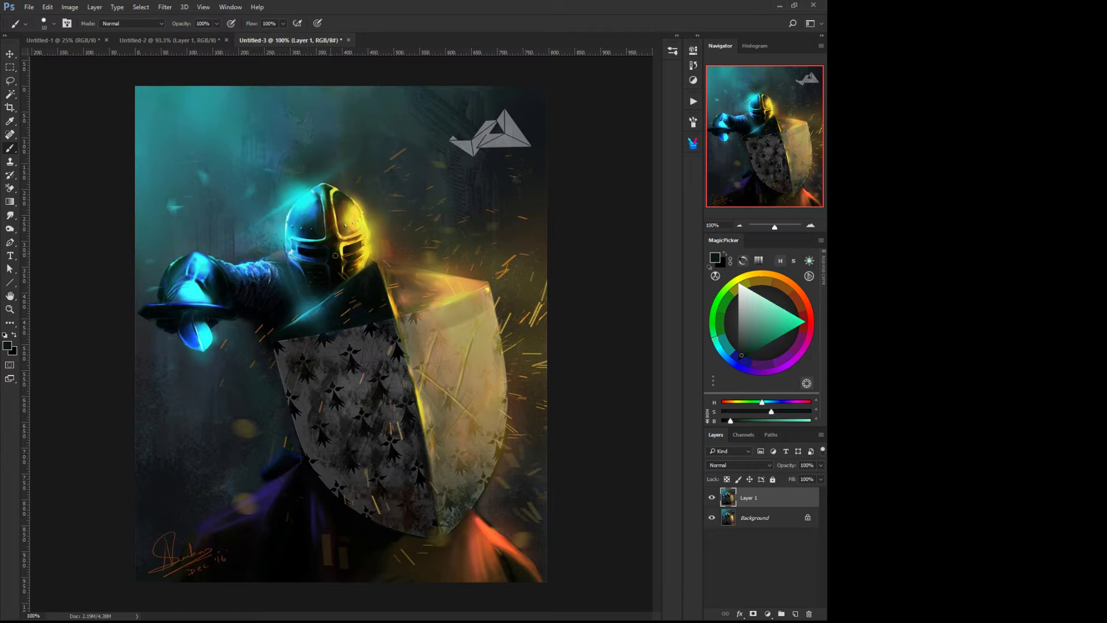
pyautogui.moveTo(361, 260)
pyautogui.mouseDown()
pyautogui.moveTo(339, 242)
pyautogui.moveTo(367, 261)
pyautogui.moveTo(345, 256)
pyautogui.moveTo(342, 278)
pyautogui.moveTo(341, 263)
pyautogui.moveTo(364, 261)
pyautogui.moveTo(334, 256)
pyautogui.mouseUp()
# Sample yellow from the shield and keep the brush at size 10
pyautogui.keyDown('alt'); pyautogui.click(451, 326); pyautogui.keyUp('alt')
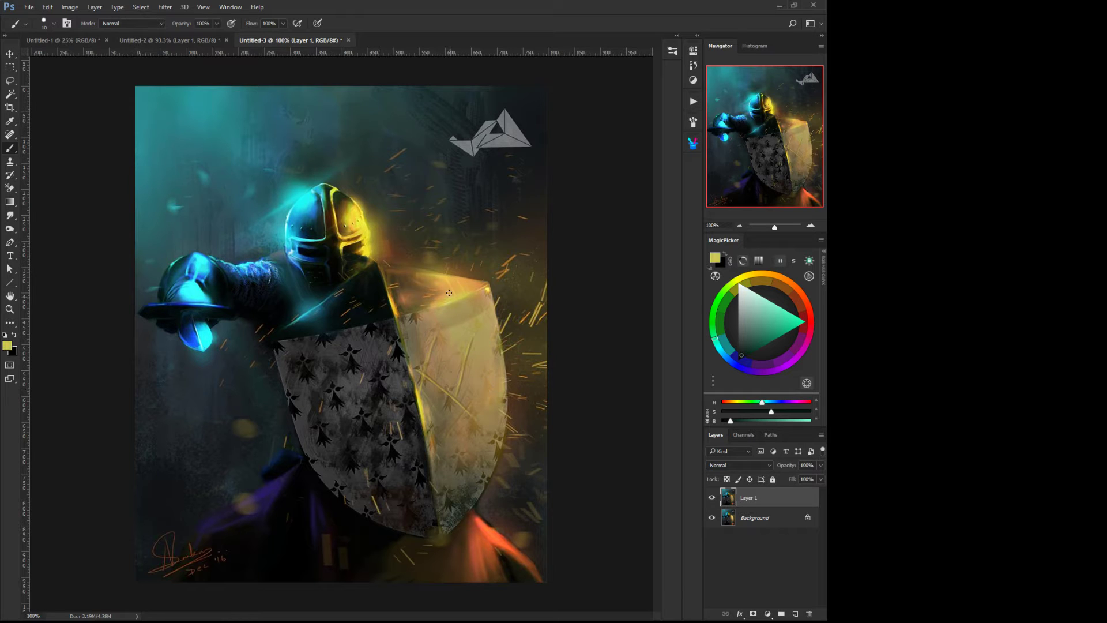
pyautogui.press(']')
pyautogui.press('[')
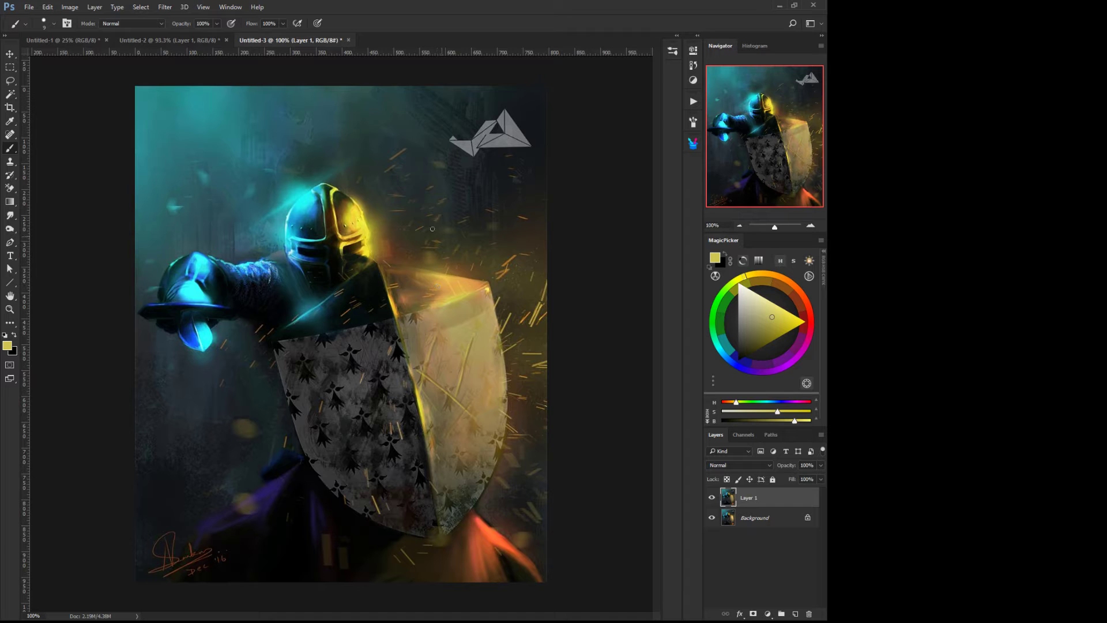
pyautogui.rightClick(433, 314)
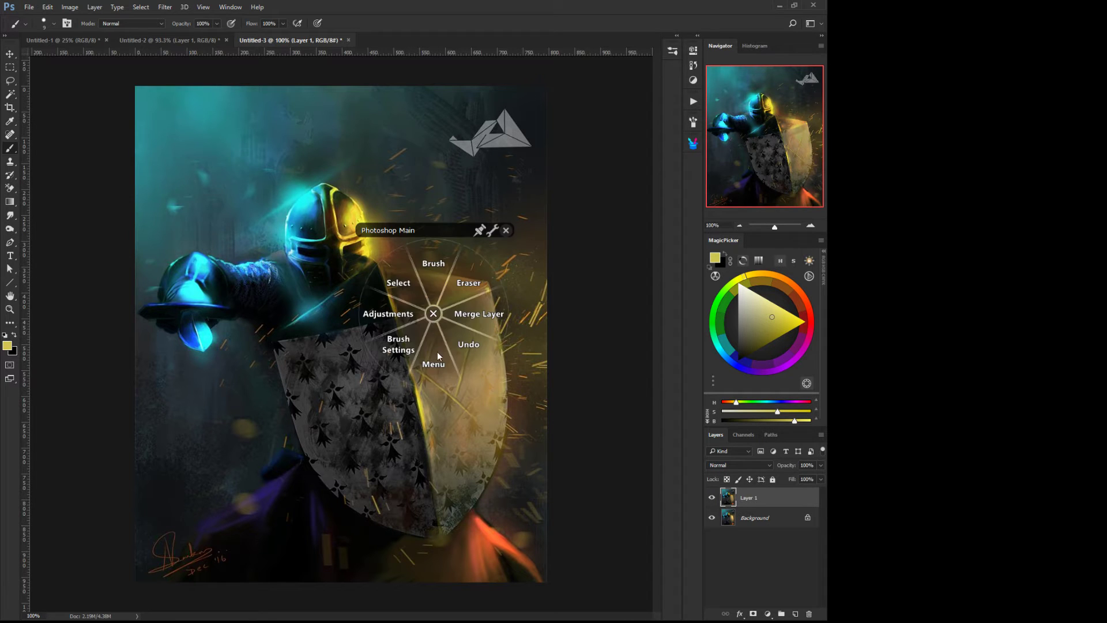
# Create a new Layer 2 and paint yellow arcs and curves above the shield
pyautogui.click(433, 353)
pyautogui.click(428, 299)
pyautogui.click(506, 191)
pyautogui.click(504, 193)
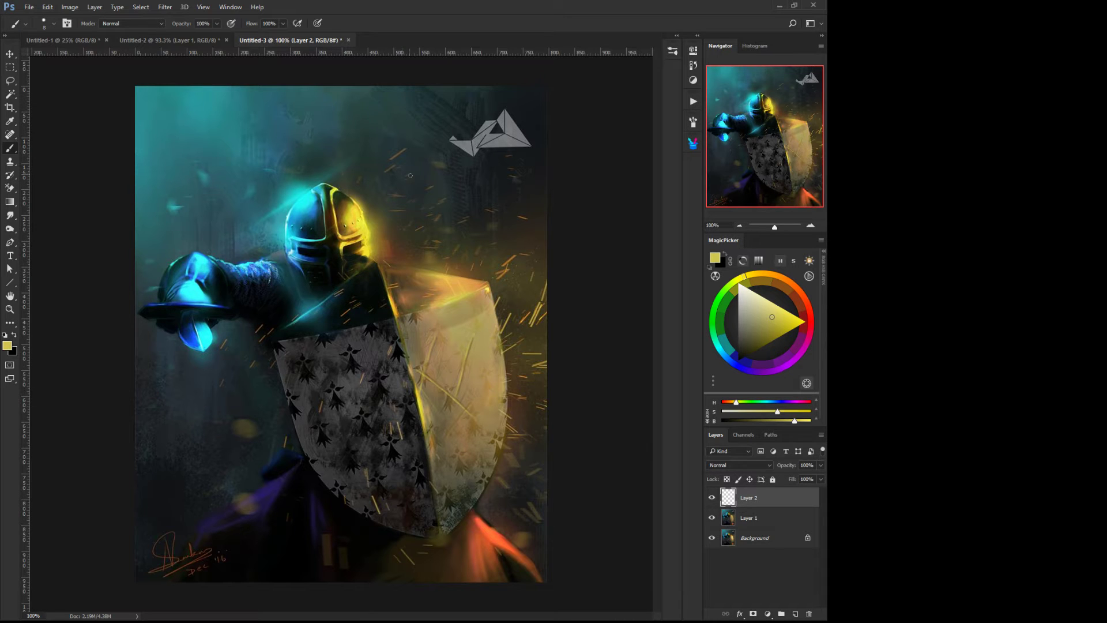
pyautogui.moveTo(408, 183)
pyautogui.mouseDown()
pyautogui.moveTo(467, 219)
pyautogui.moveTo(466, 247)
pyautogui.mouseUp()
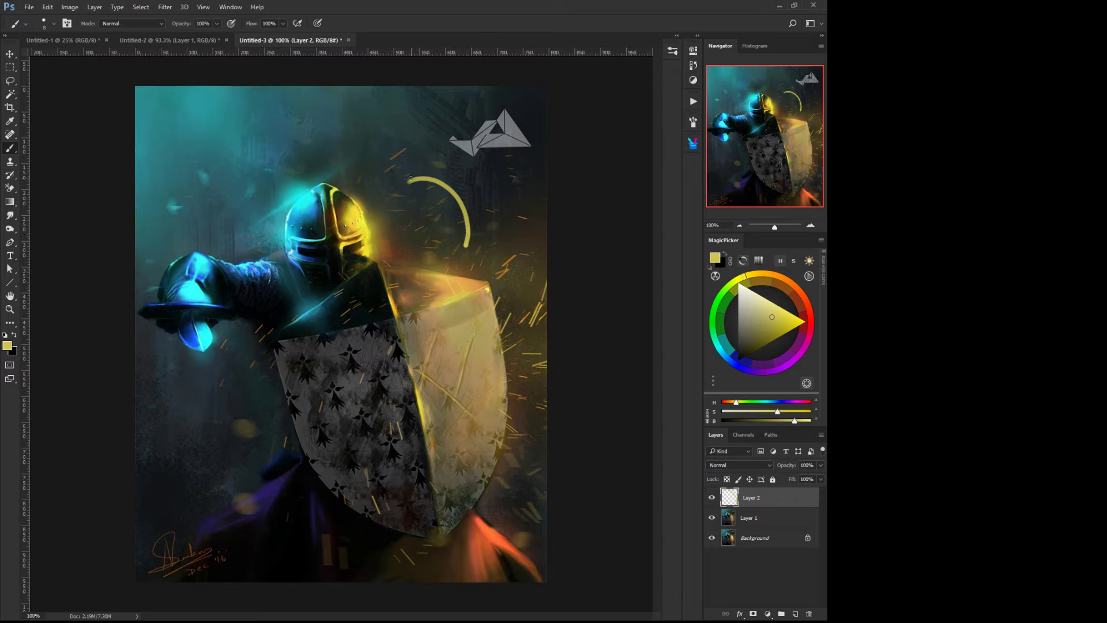
pyautogui.moveTo(410, 177)
pyautogui.mouseDown()
pyautogui.moveTo(453, 194)
pyautogui.moveTo(467, 246)
pyautogui.mouseUp()
pyautogui.moveTo(472, 97)
pyautogui.mouseDown()
pyautogui.moveTo(451, 185)
pyautogui.moveTo(525, 185)
pyautogui.mouseUp()
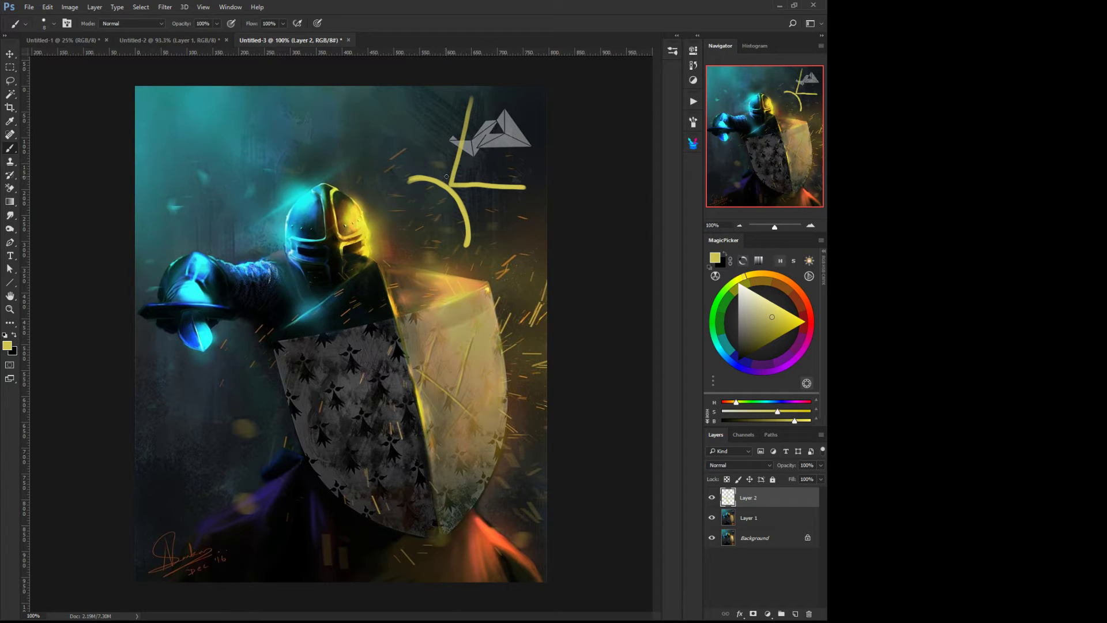
pyautogui.moveTo(447, 176); pyautogui.dragTo(411, 165)
pyautogui.moveTo(462, 191); pyautogui.dragTo(473, 221)
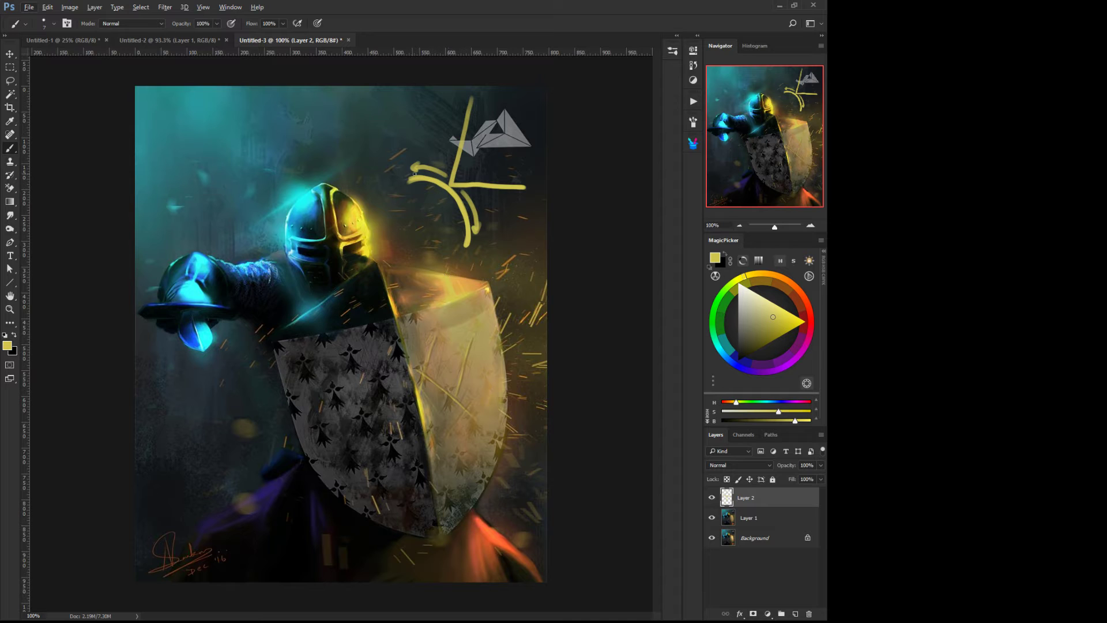
# Shade the shield's top edge with soft orange and darker brown at brush size 15
pyautogui.keyDown('alt'); pyautogui.click(455, 281); pyautogui.keyUp('alt')
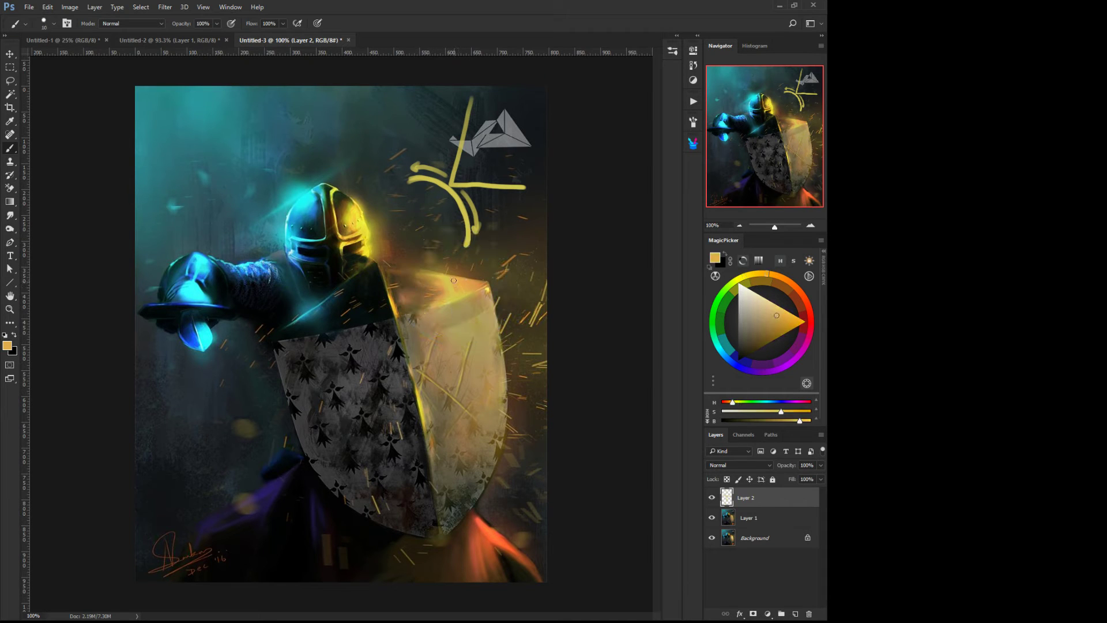
pyautogui.press(']')
pyautogui.press('alt')
pyautogui.moveTo(441, 288)
pyautogui.mouseDown()
pyautogui.moveTo(433, 302)
pyautogui.moveTo(414, 300)
pyautogui.mouseUp()
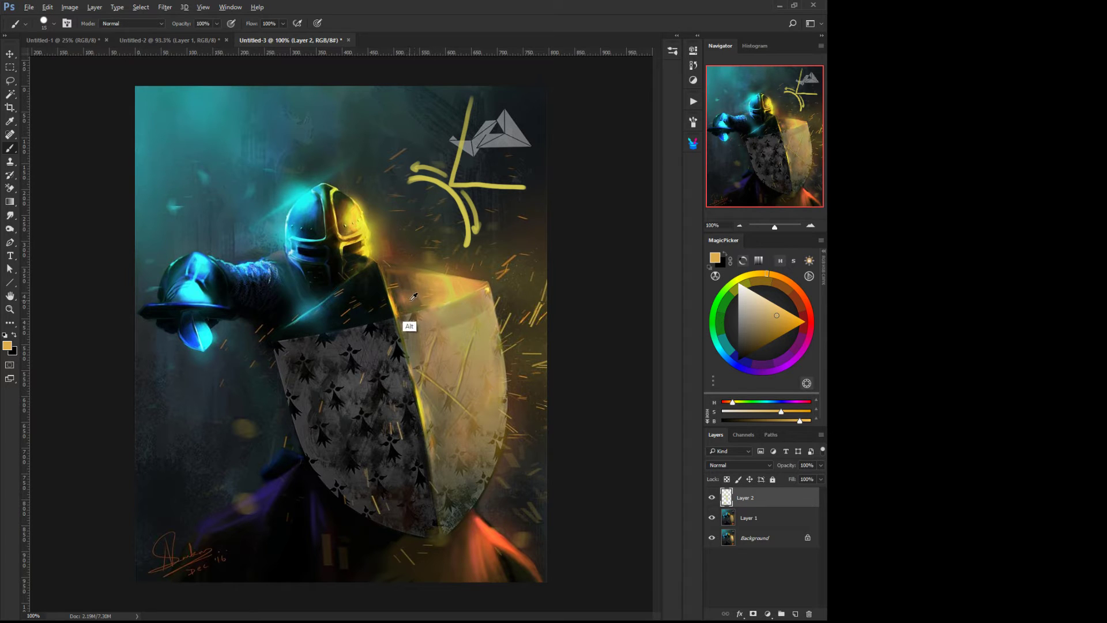
pyautogui.keyDown('alt'); pyautogui.click(413, 296); pyautogui.keyUp('alt')
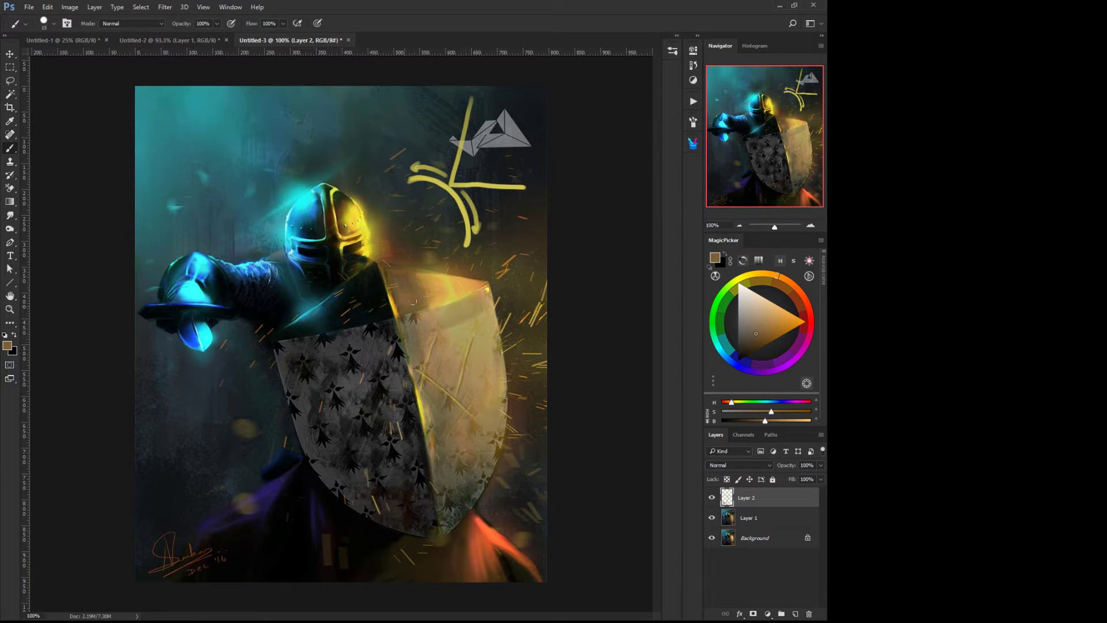
pyautogui.moveTo(432, 306); pyautogui.dragTo(429, 278)
# With a smaller brush, draw a yellow circle and a small shield outline near the top
pyautogui.keyDown('alt'); pyautogui.click(438, 173); pyautogui.keyUp('alt')
pyautogui.press('[')
pyautogui.press('[')
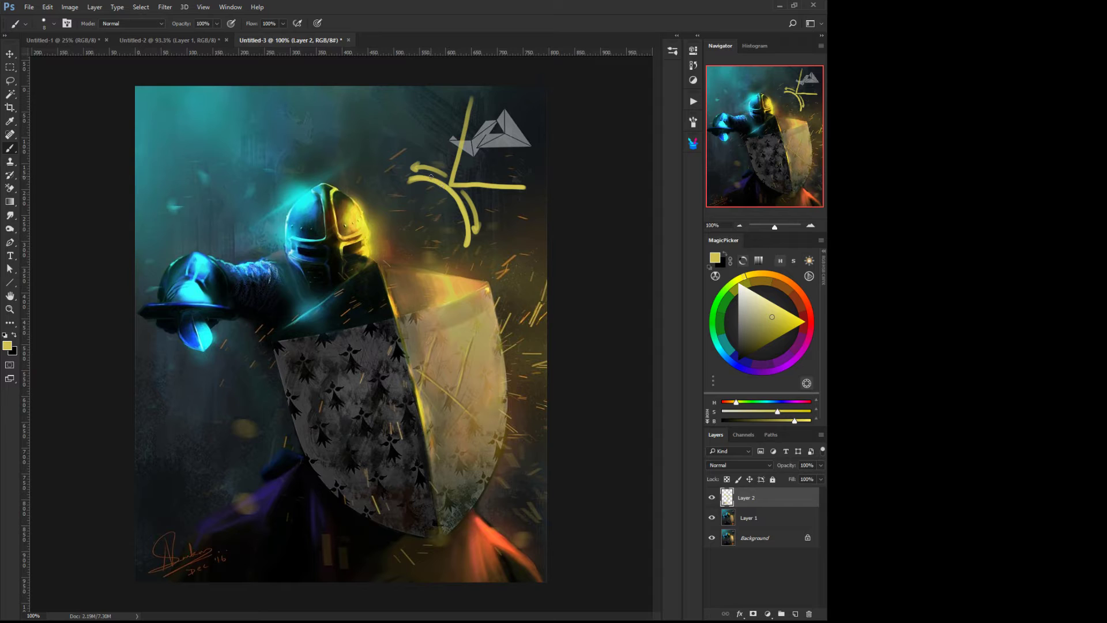
pyautogui.moveTo(364, 111)
pyautogui.mouseDown()
pyautogui.moveTo(342, 132)
pyautogui.moveTo(358, 106)
pyautogui.mouseUp()
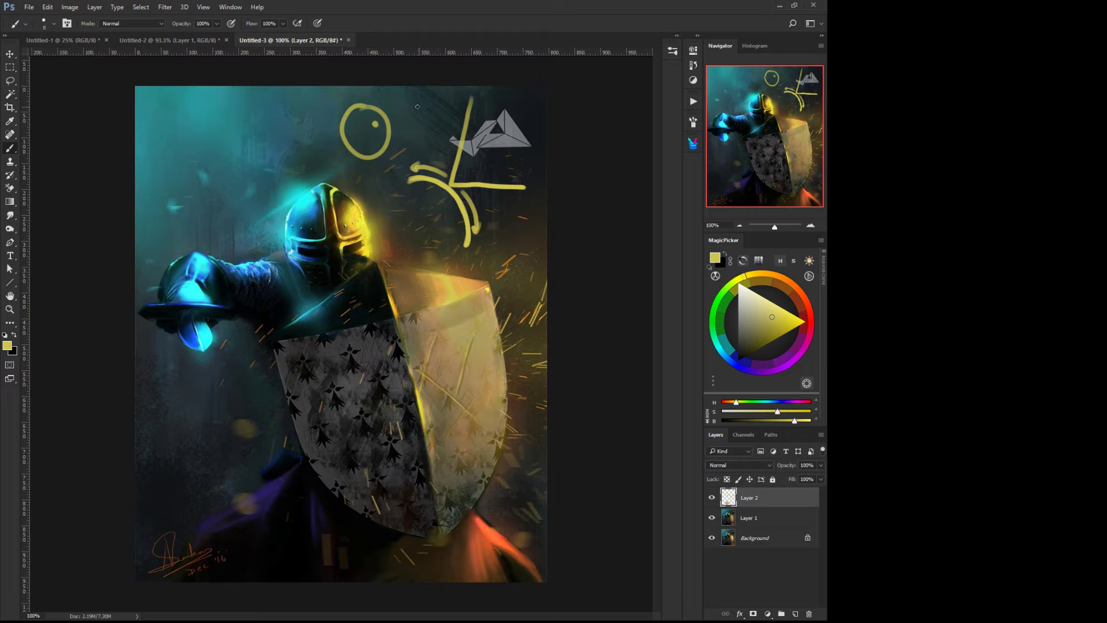
pyautogui.moveTo(418, 107)
pyautogui.mouseDown()
pyautogui.moveTo(406, 114)
pyautogui.moveTo(432, 133)
pyautogui.moveTo(409, 139)
pyautogui.moveTo(419, 123)
pyautogui.moveTo(429, 141)
pyautogui.mouseUp()
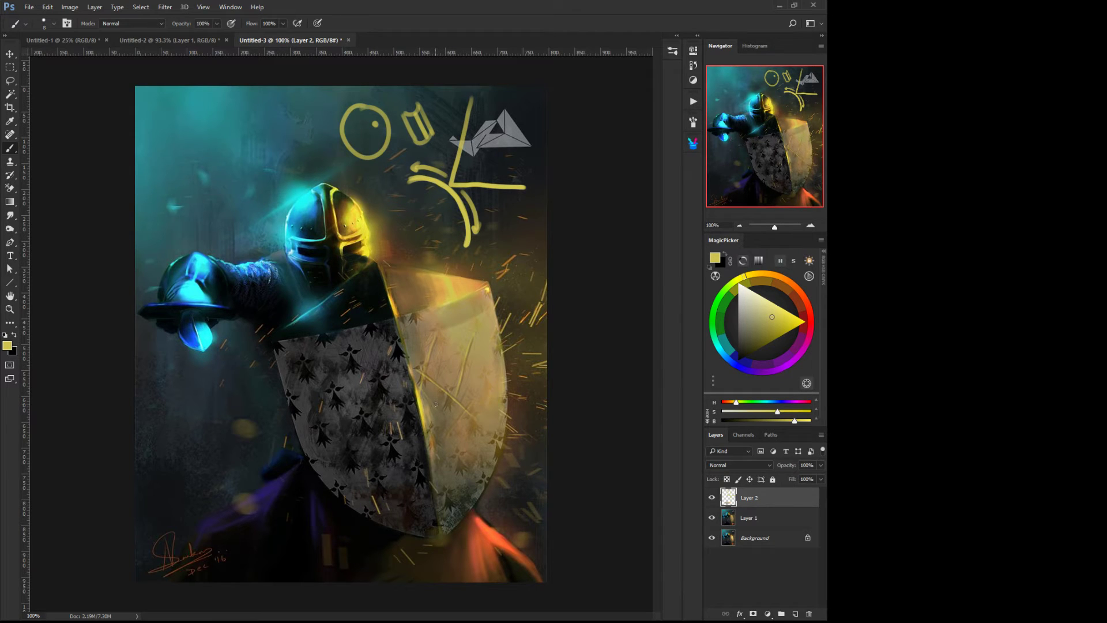
# Sample dark, tan, olive and brown tones from the helmet and shield
pyautogui.press('alt')
pyautogui.keyDown('alt'); pyautogui.click(359, 256); pyautogui.keyUp('alt')
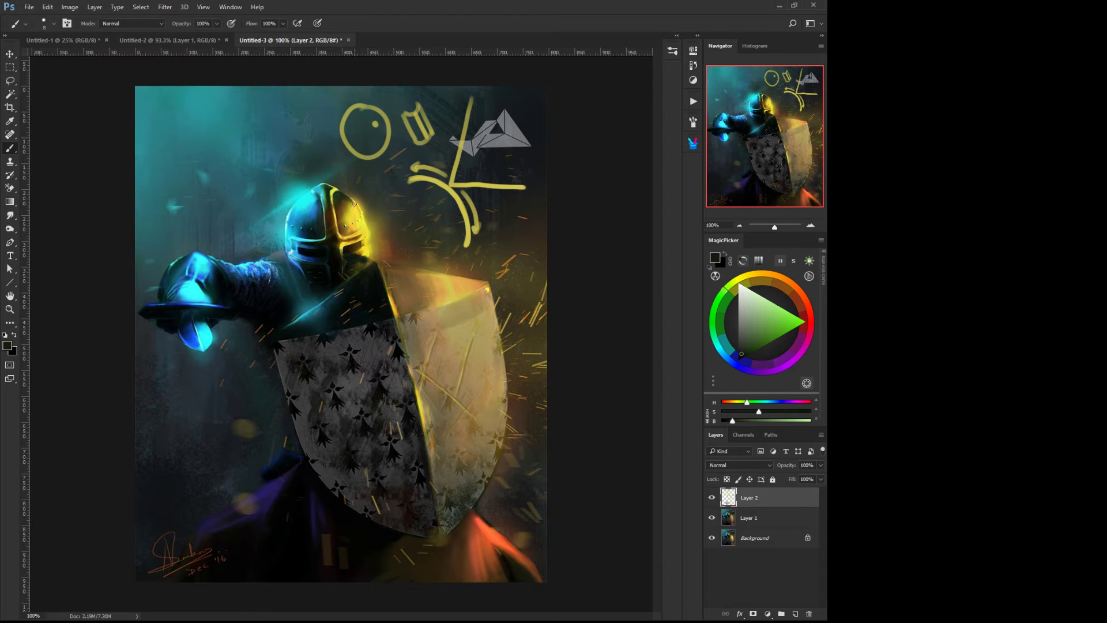
pyautogui.keyDown('alt'); pyautogui.click(424, 312); pyautogui.keyUp('alt')
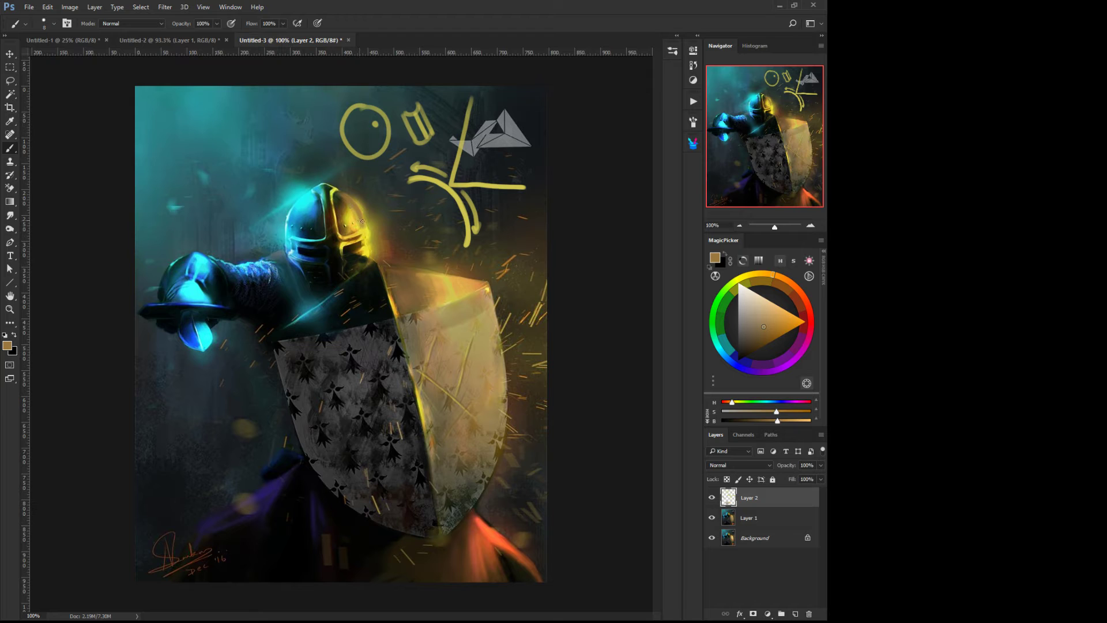
pyautogui.keyDown('alt'); pyautogui.click(447, 276); pyautogui.keyUp('alt')
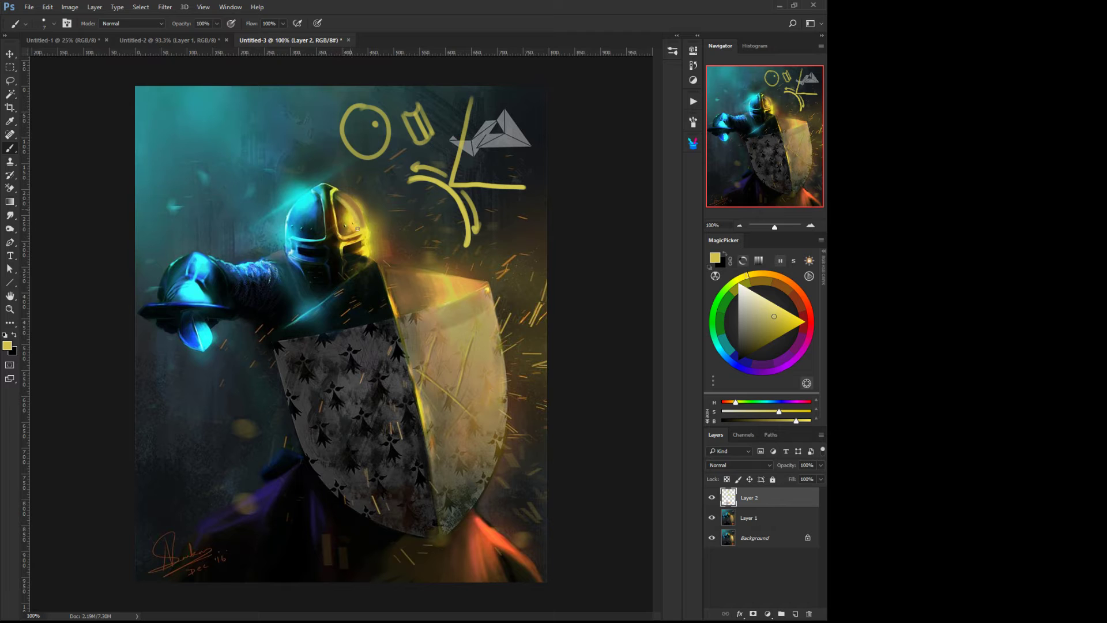
pyautogui.keyDown('alt'); pyautogui.click(337, 205); pyautogui.keyUp('alt')
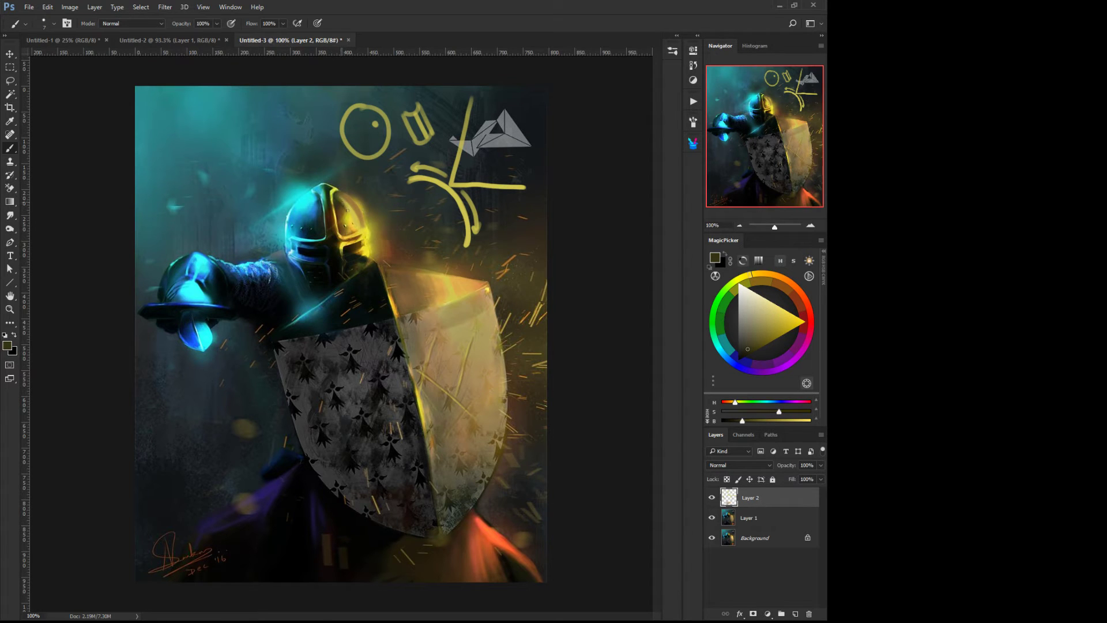
pyautogui.keyDown('alt'); pyautogui.click(463, 308); pyautogui.keyUp('alt')
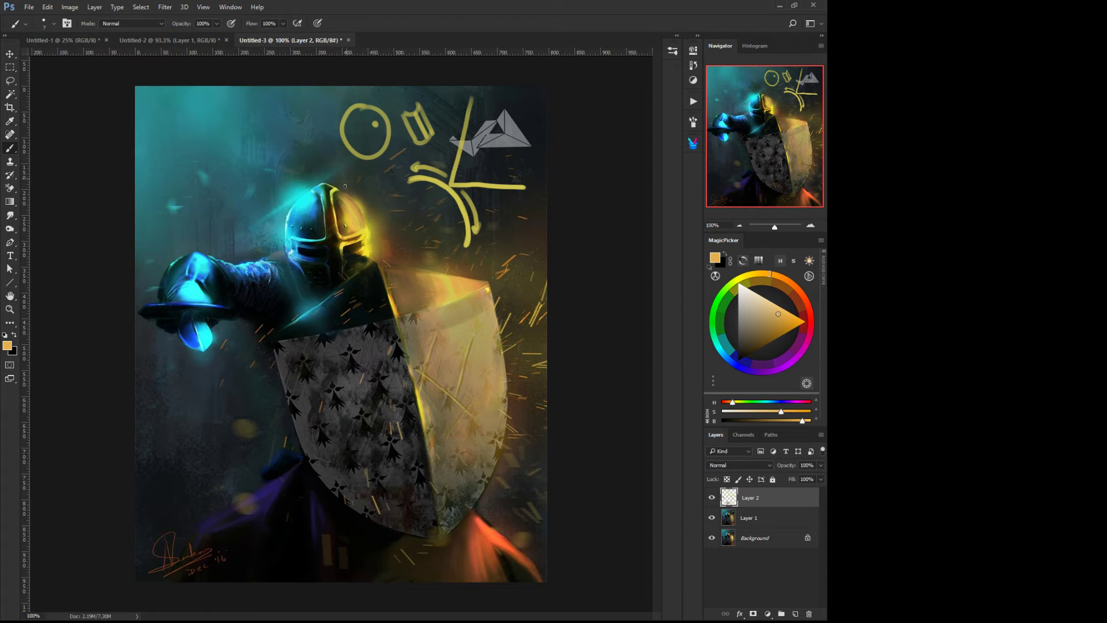
pyautogui.keyDown('alt'); pyautogui.click(340, 215); pyautogui.keyUp('alt')
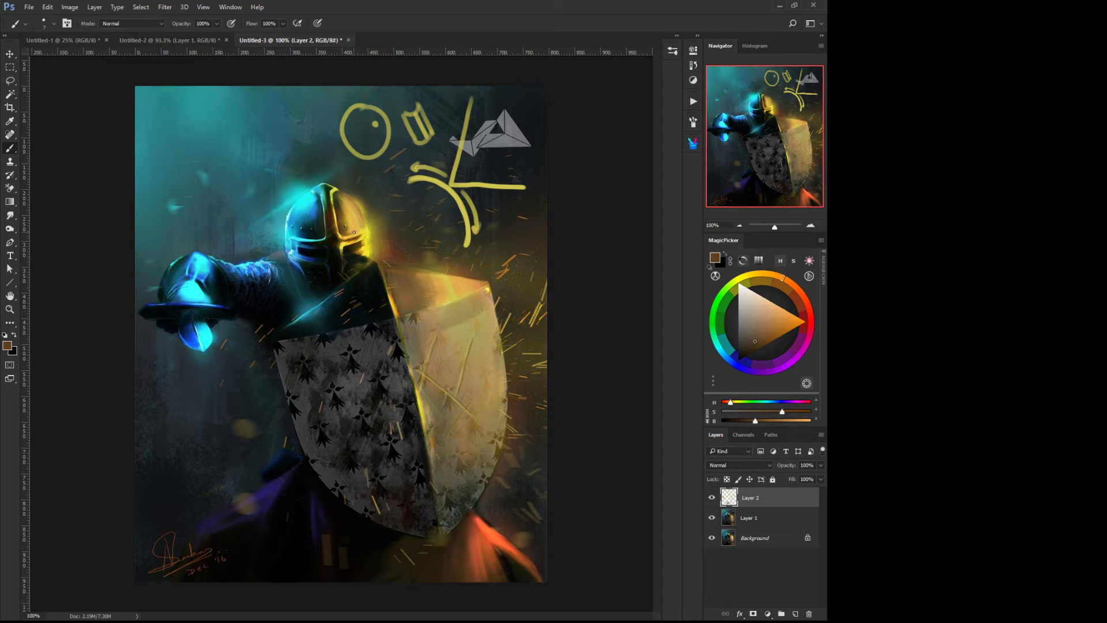
pyautogui.keyDown('alt'); pyautogui.click(412, 311); pyautogui.keyUp('alt')
# Settle on golden orange from the helmet and place a small golden dot at upper left
pyautogui.keyDown('alt'); pyautogui.click(356, 215); pyautogui.keyUp('alt')
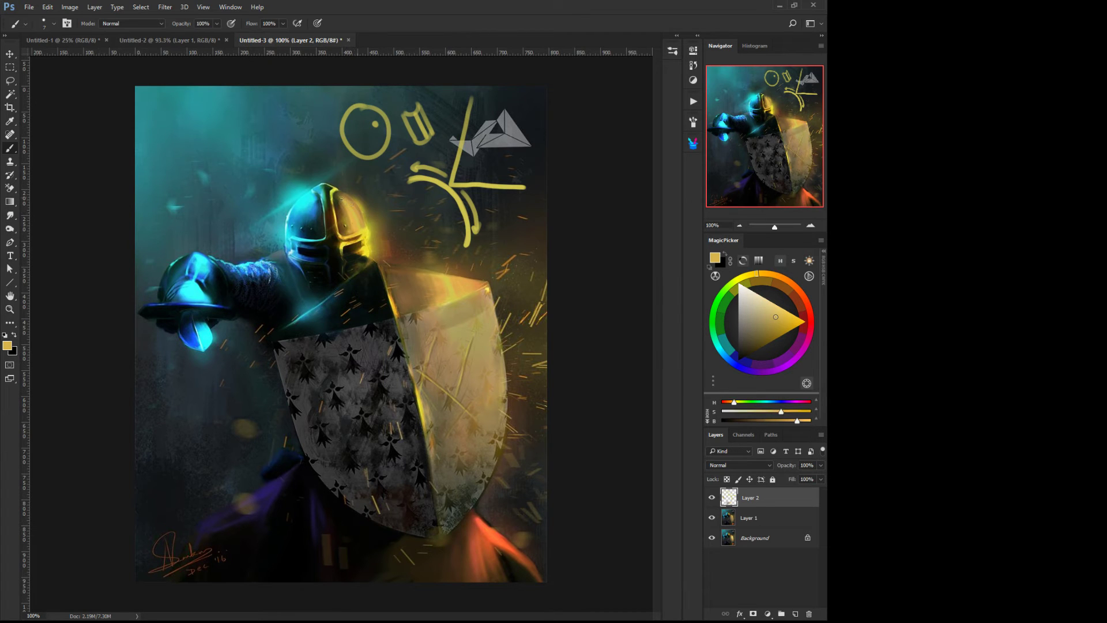
pyautogui.keyDown('alt'); pyautogui.click(451, 293); pyautogui.keyUp('alt')
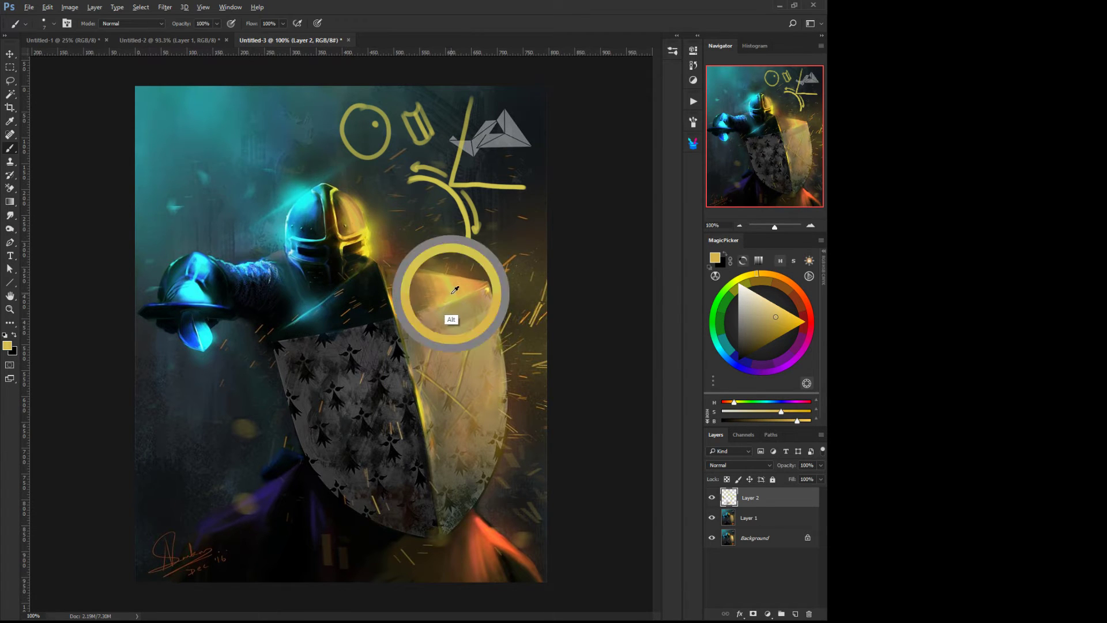
pyautogui.keyDown('alt'); pyautogui.click(358, 221); pyautogui.keyUp('alt')
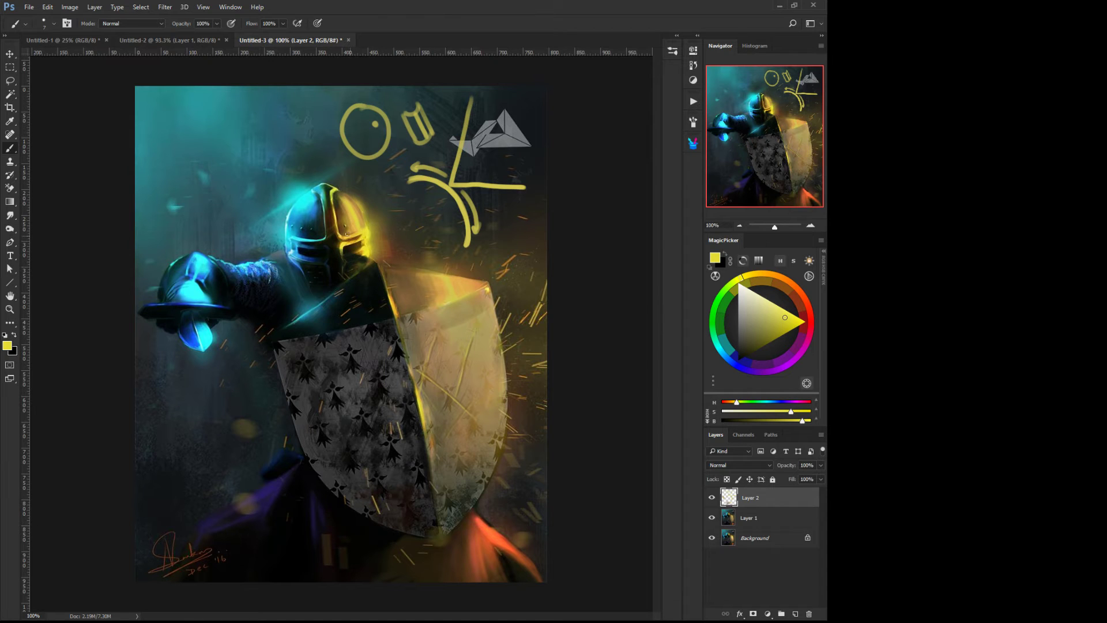
pyautogui.keyDown('alt'); pyautogui.click(353, 218); pyautogui.keyUp('alt')
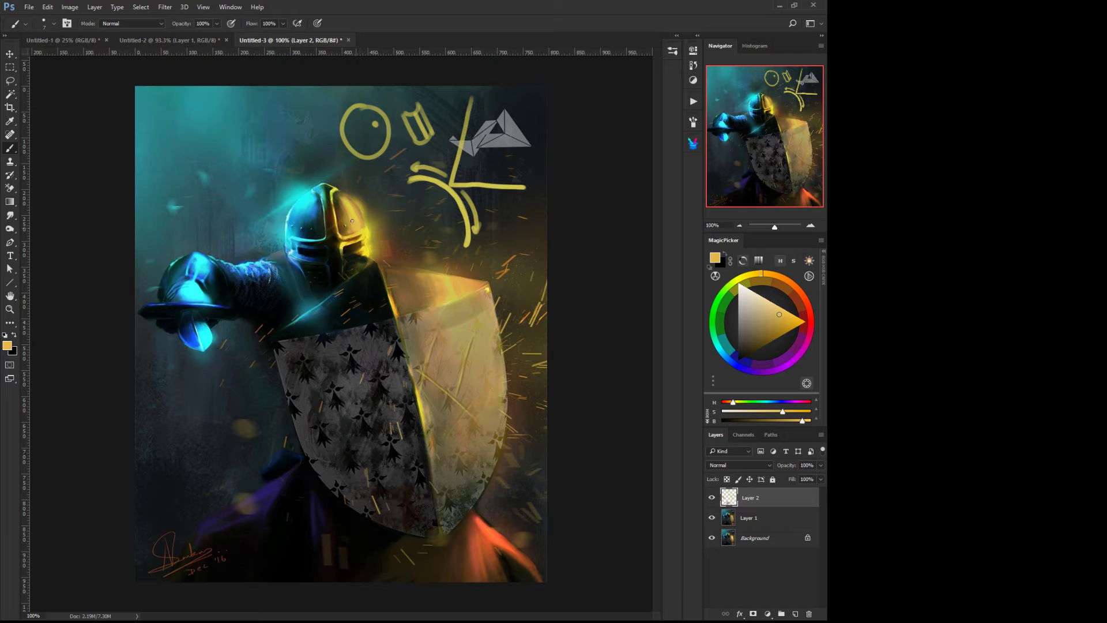
pyautogui.keyDown('alt'); pyautogui.click(351, 222); pyautogui.keyUp('alt')
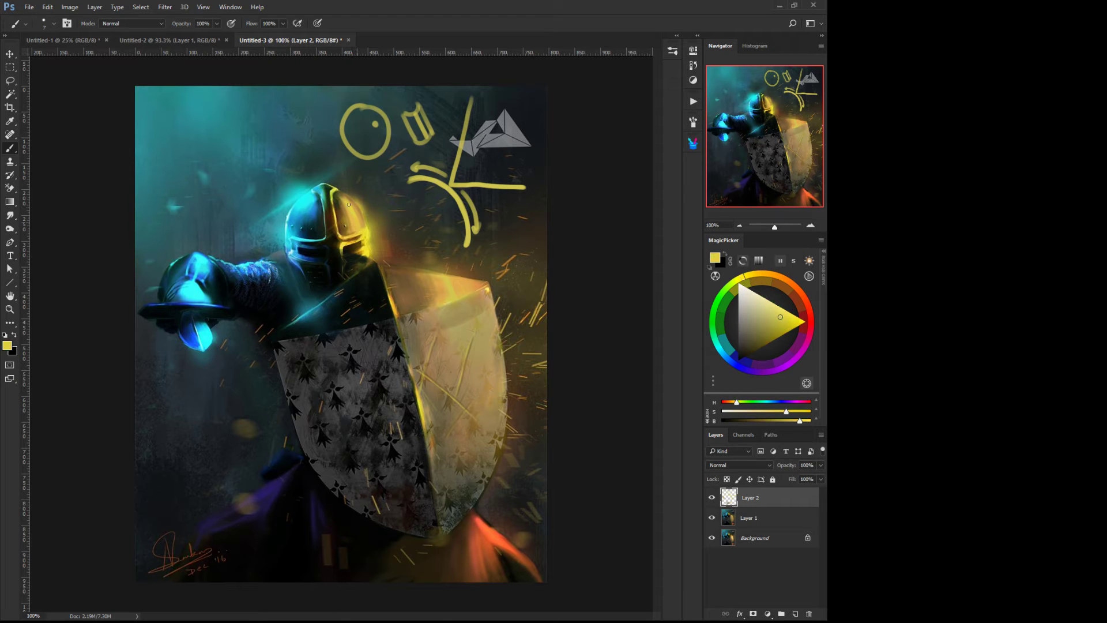
pyautogui.keyDown('alt'); pyautogui.click(345, 205); pyautogui.keyUp('alt')
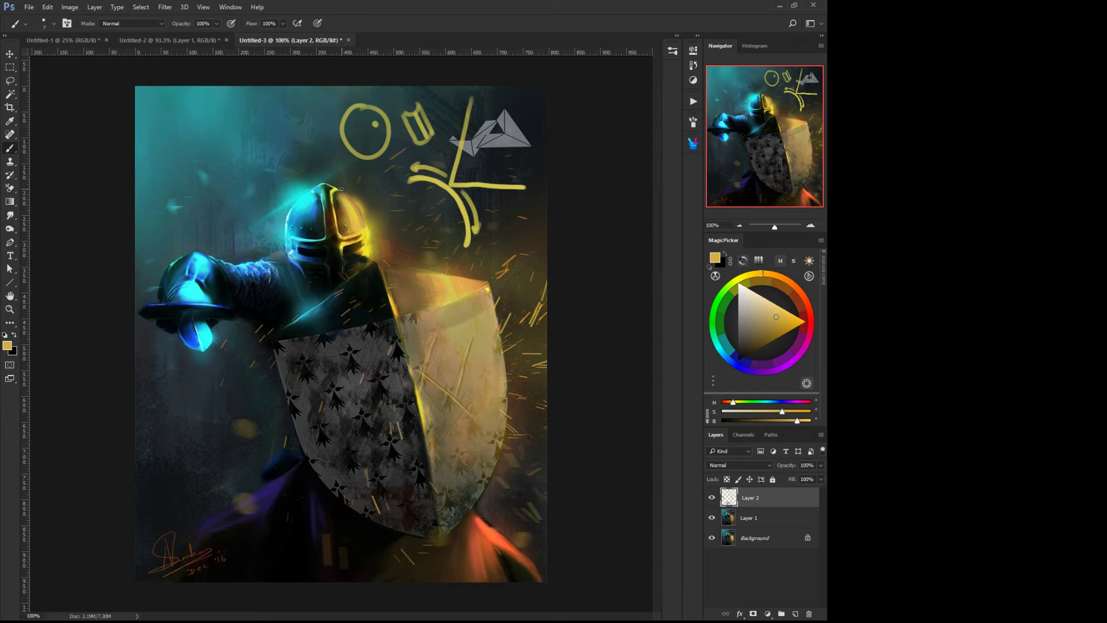
pyautogui.click(224, 165)
# Circle the dot in gold, erase a stray scribble, and add a 7-shaped golden mark
pyautogui.moveTo(220, 142)
pyautogui.mouseDown()
pyautogui.moveTo(243, 179)
pyautogui.moveTo(218, 142)
pyautogui.moveTo(185, 168)
pyautogui.moveTo(254, 196)
pyautogui.moveTo(219, 118)
pyautogui.moveTo(167, 215)
pyautogui.mouseUp()
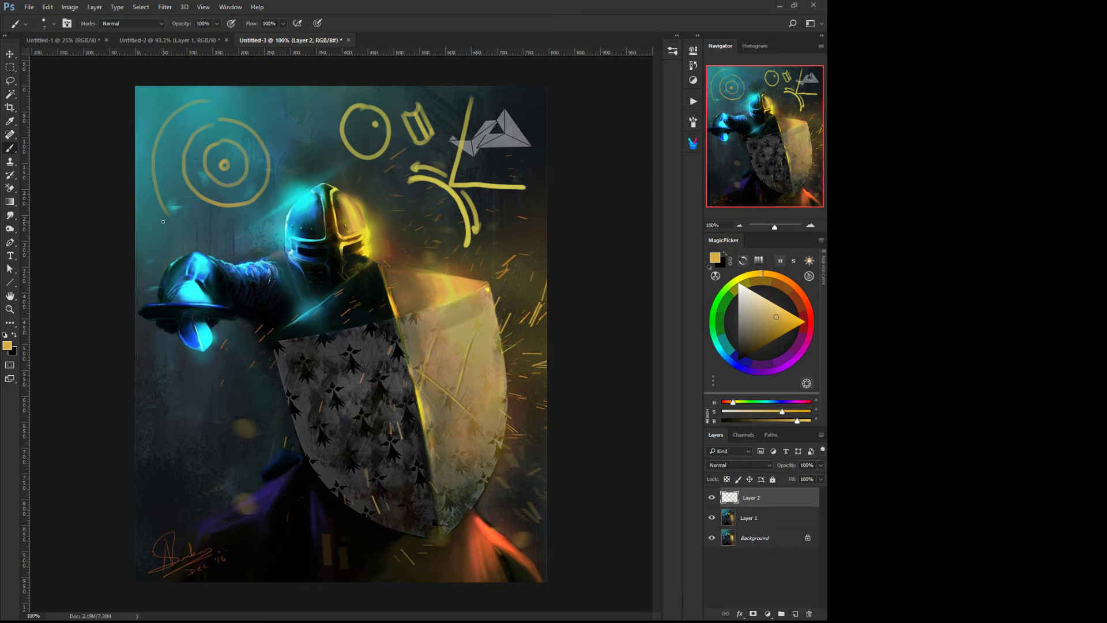
pyautogui.moveTo(230, 161)
pyautogui.mouseDown()
pyautogui.moveTo(242, 164)
pyautogui.moveTo(218, 157)
pyautogui.moveTo(240, 169)
pyautogui.mouseUp()
pyautogui.rightClick(240, 164)
pyautogui.click(269, 133)
pyautogui.middleClick(233, 168)
pyautogui.click(220, 135)
pyautogui.moveTo(236, 189); pyautogui.dragTo(220, 223)
pyautogui.middleClick(221, 207)
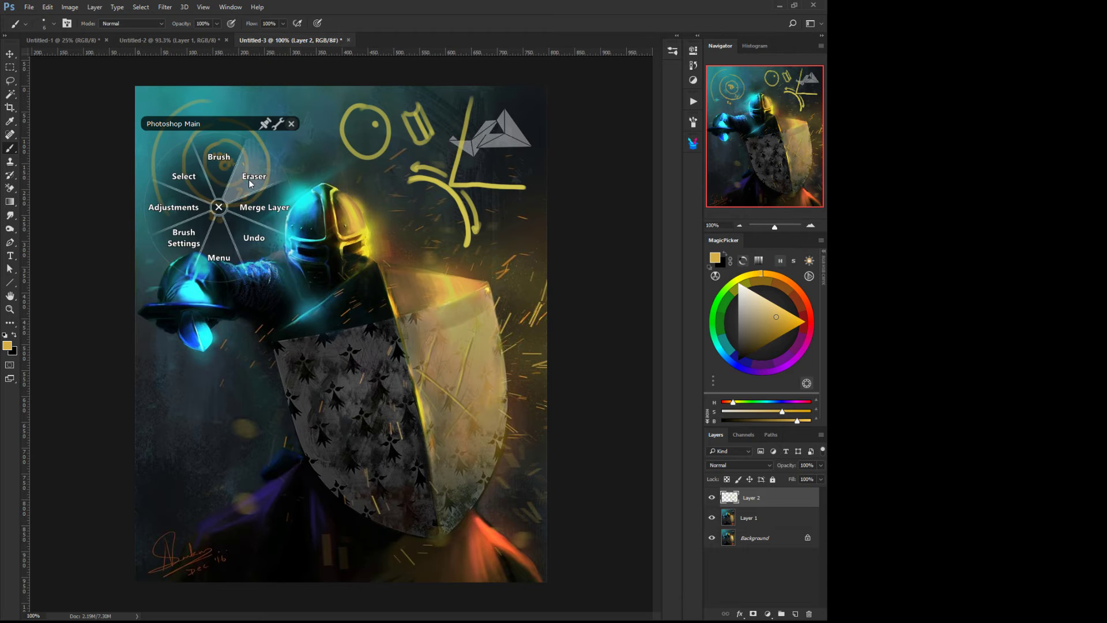
# Erase the golden circles and arcs at the upper left
pyautogui.click(249, 179)
pyautogui.moveTo(219, 210)
pyautogui.mouseDown()
pyautogui.moveTo(243, 194)
pyautogui.moveTo(254, 134)
pyautogui.moveTo(252, 206)
pyautogui.moveTo(265, 173)
pyautogui.moveTo(229, 150)
pyautogui.moveTo(213, 168)
pyautogui.moveTo(231, 170)
pyautogui.moveTo(223, 153)
pyautogui.moveTo(244, 180)
pyautogui.moveTo(225, 179)
pyautogui.moveTo(212, 212)
pyautogui.moveTo(162, 199)
pyautogui.mouseUp()
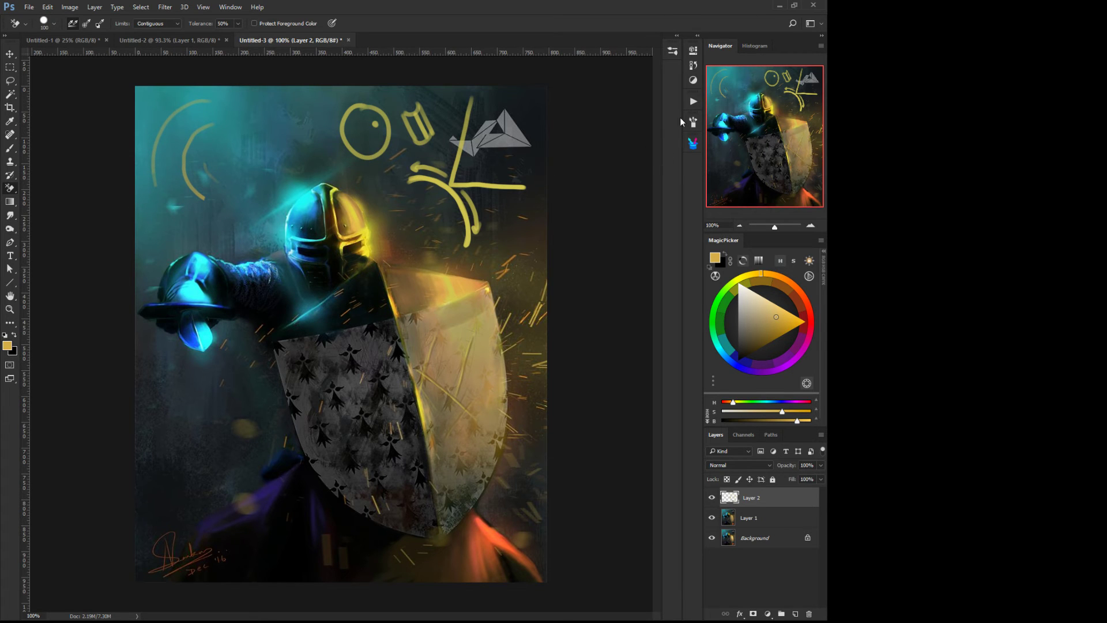
pyautogui.rightClick(347, 239)
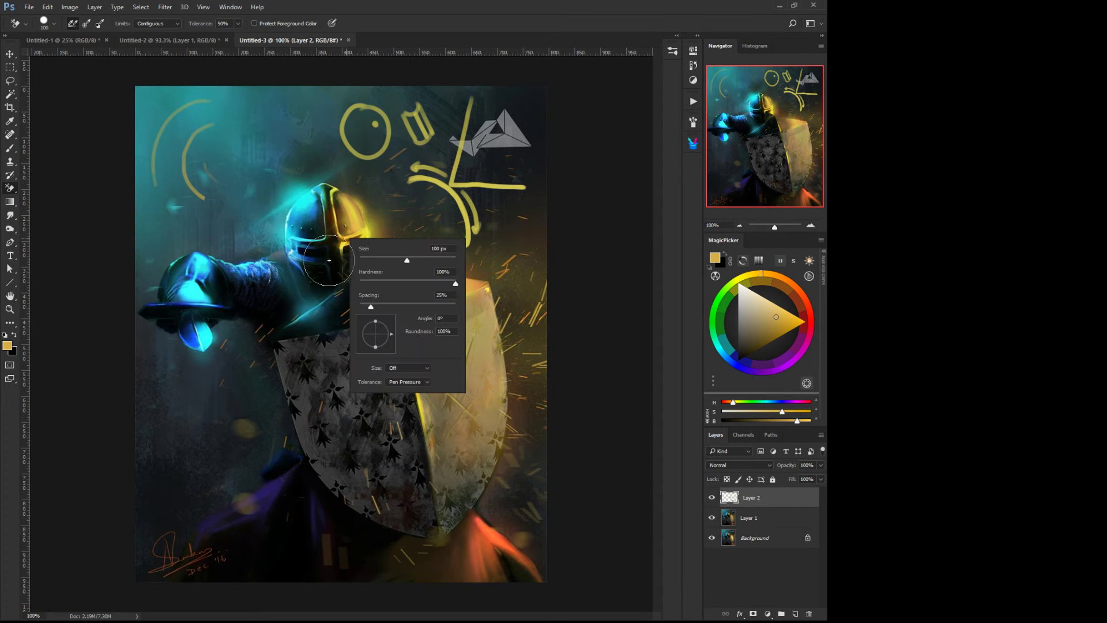
pyautogui.moveTo(226, 209)
pyautogui.mouseDown()
pyautogui.moveTo(192, 171)
pyautogui.moveTo(194, 186)
pyautogui.moveTo(198, 140)
pyautogui.moveTo(181, 173)
pyautogui.mouseUp()
pyautogui.moveTo(168, 130); pyautogui.dragTo(200, 86)
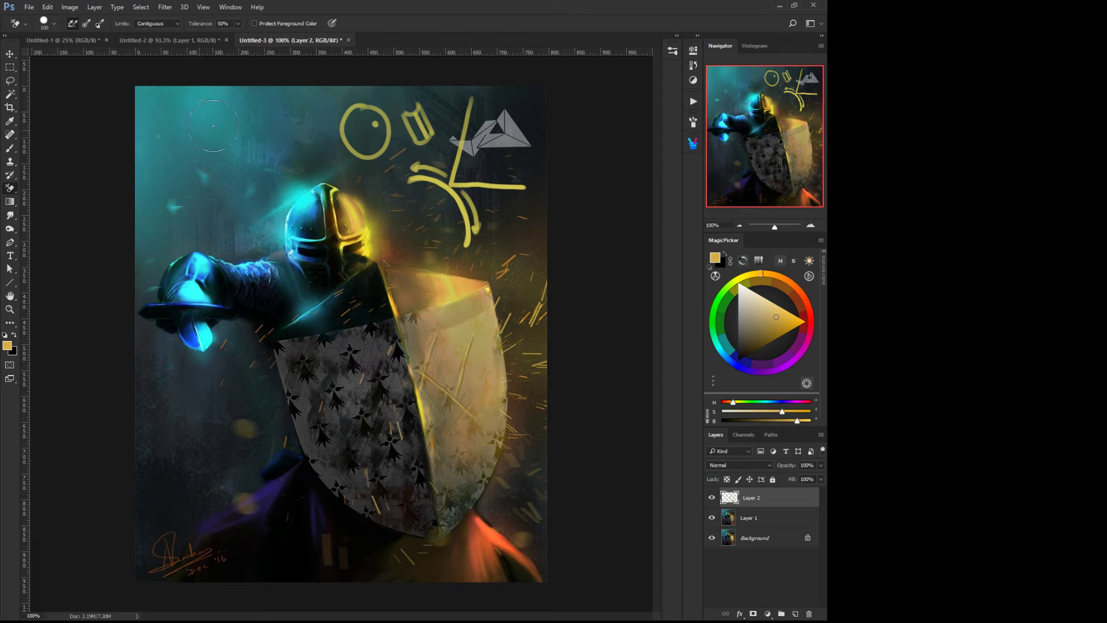
# Switch to the standard Eraser and wipe the yellow circle and bracket doodles at the top
pyautogui.click(694, 102)
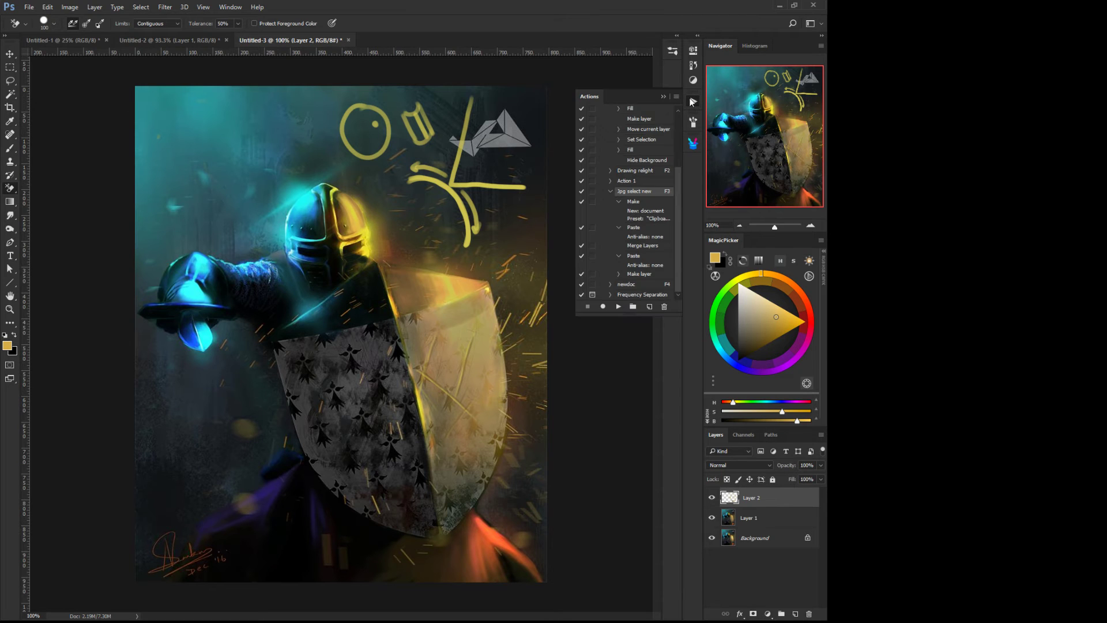
pyautogui.click(693, 121)
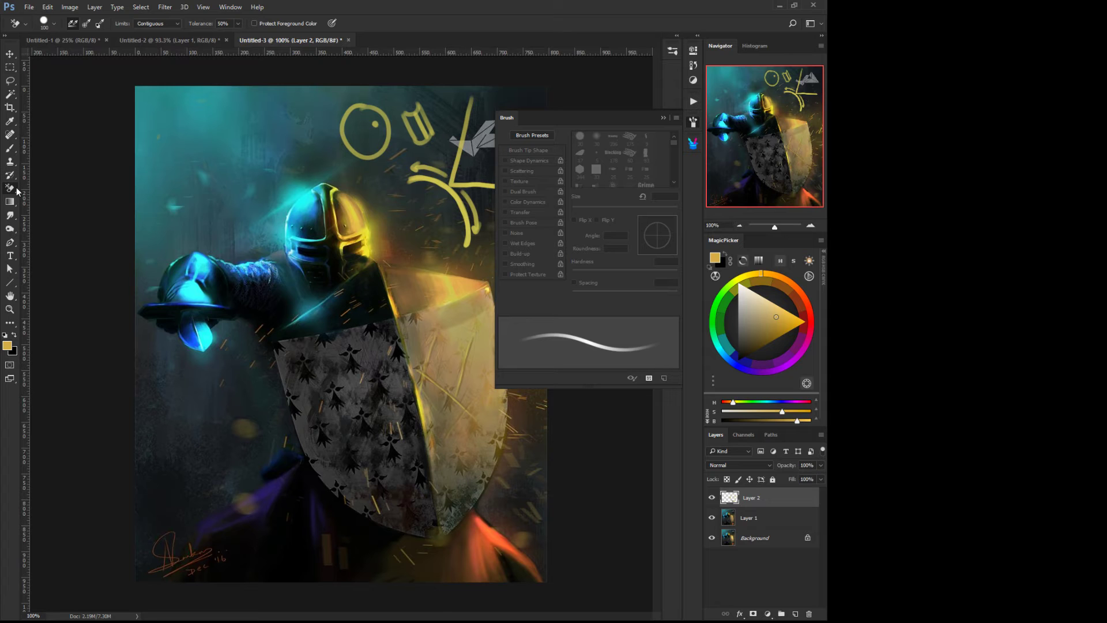
pyautogui.moveTo(10, 188); pyautogui.dragTo(27, 185)
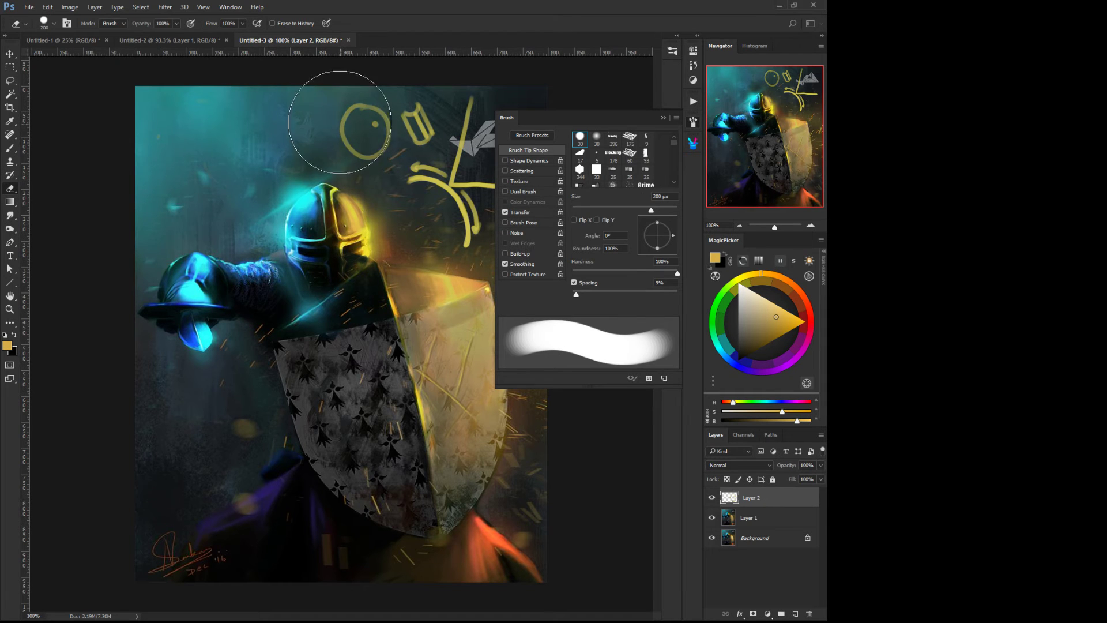
pyautogui.moveTo(346, 116)
pyautogui.mouseDown()
pyautogui.moveTo(441, 166)
pyautogui.moveTo(434, 136)
pyautogui.moveTo(479, 179)
pyautogui.moveTo(505, 114)
pyautogui.mouseUp()
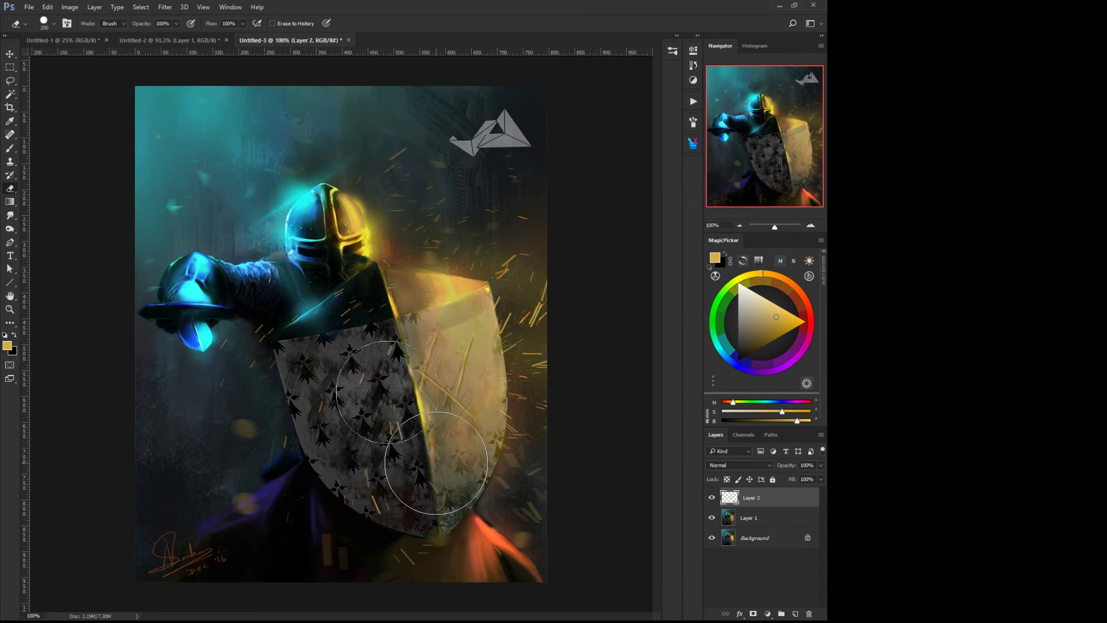
# Brighten the rim light on the shield's centre edge with saturated yellow paint
pyautogui.press('[')
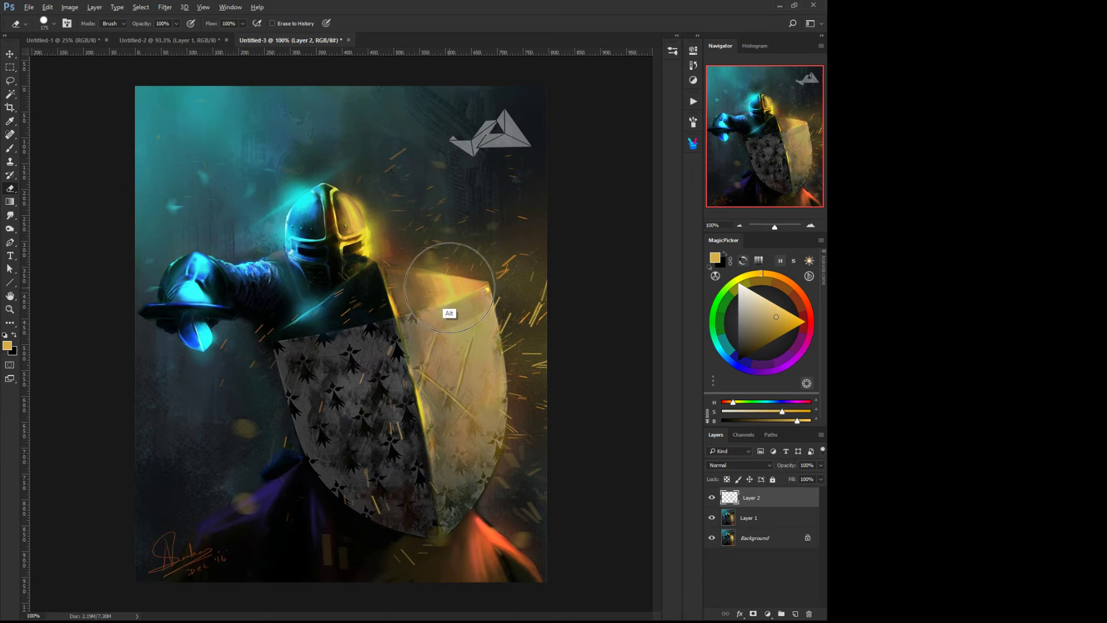
pyautogui.rightClick(448, 292)
pyautogui.click(448, 240)
pyautogui.keyDown('alt'); pyautogui.click(450, 281); pyautogui.keyUp('alt')
pyautogui.keyDown('alt'); pyautogui.click(393, 289); pyautogui.keyUp('alt')
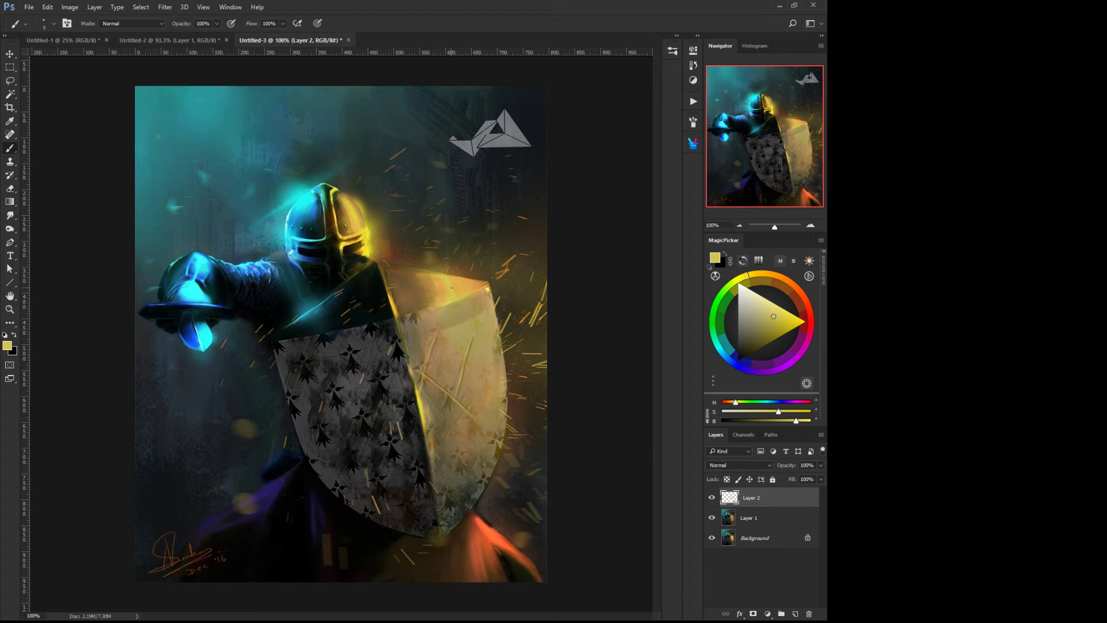
pyautogui.moveTo(385, 278)
pyautogui.mouseDown()
pyautogui.moveTo(395, 305)
pyautogui.moveTo(387, 292)
pyautogui.mouseUp()
# Paint brown shading along the shoulder and shield edge with a slightly larger brush
pyautogui.keyDown('alt'); pyautogui.click(400, 295); pyautogui.keyUp('alt')
pyautogui.press(']')
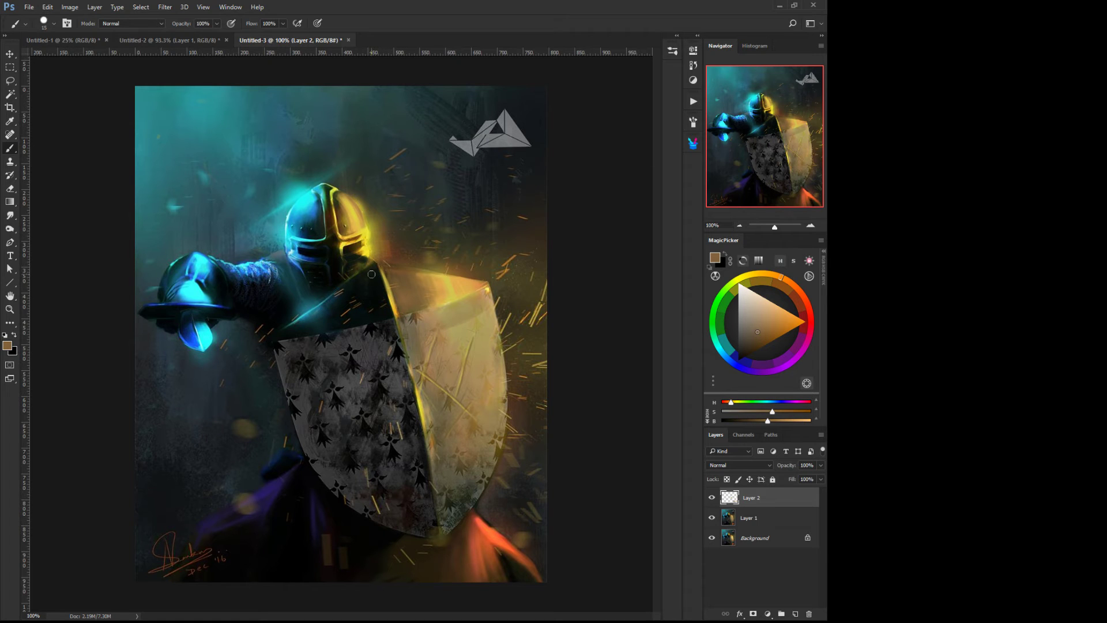
pyautogui.moveTo(369, 273)
pyautogui.mouseDown()
pyautogui.moveTo(384, 316)
pyautogui.moveTo(369, 280)
pyautogui.moveTo(374, 315)
pyautogui.moveTo(353, 294)
pyautogui.moveTo(351, 308)
pyautogui.moveTo(346, 284)
pyautogui.moveTo(366, 287)
pyautogui.moveTo(357, 268)
pyautogui.moveTo(372, 299)
pyautogui.moveTo(357, 279)
pyautogui.moveTo(340, 312)
pyautogui.mouseUp()
# Paint light tan strokes down the shield's dark half and faintly over its lower area
pyautogui.keyDown('alt'); pyautogui.click(338, 309); pyautogui.keyUp('alt')
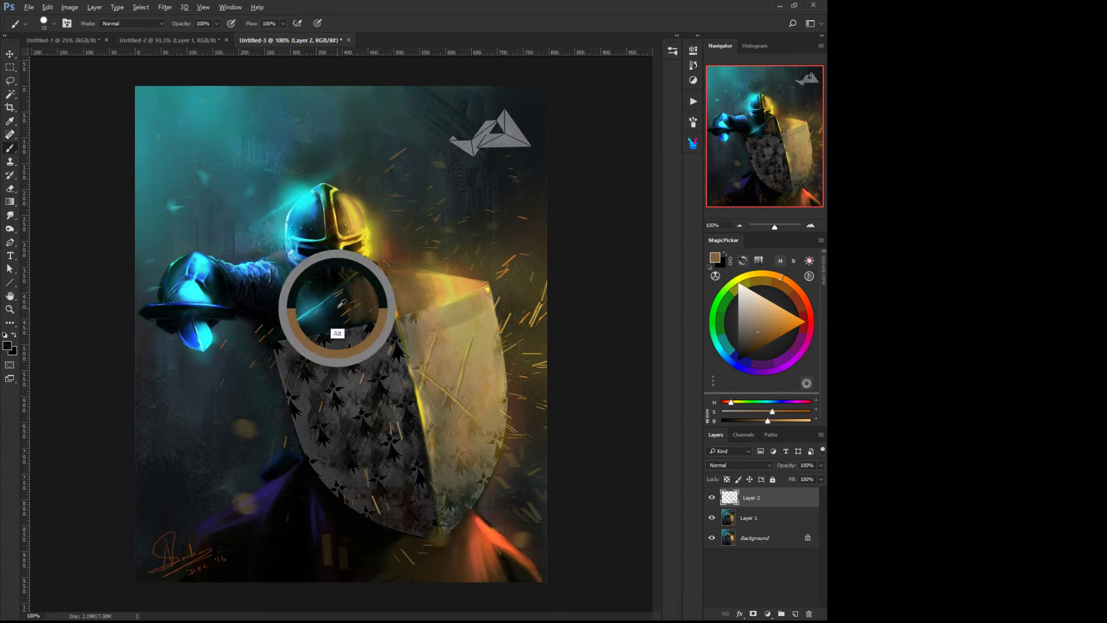
pyautogui.keyDown('alt'); pyautogui.click(348, 319); pyautogui.keyUp('alt')
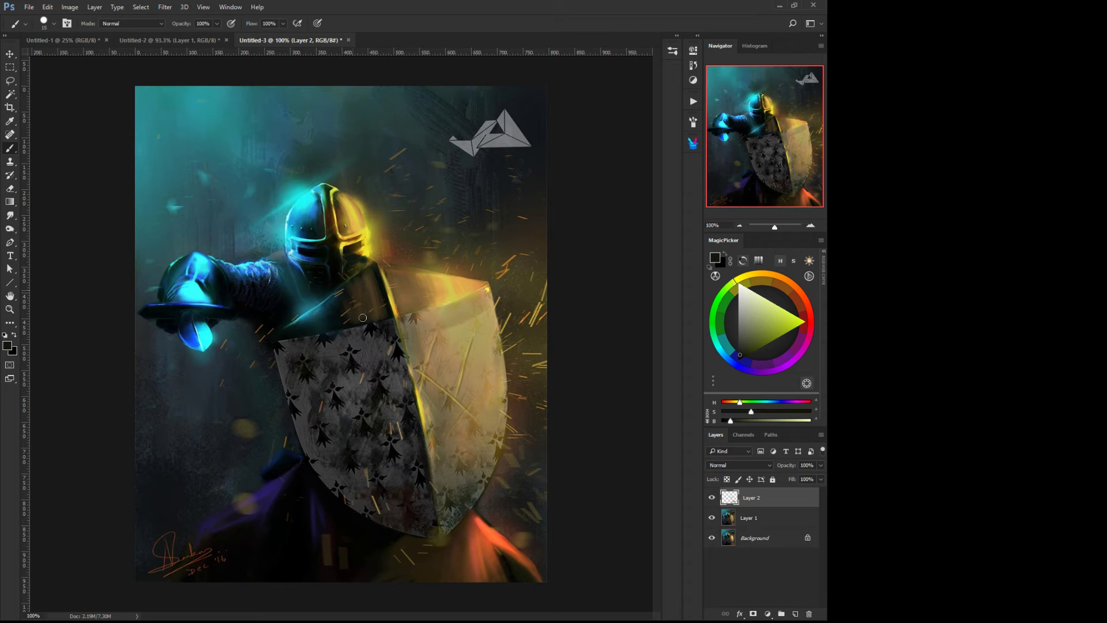
pyautogui.keyDown('alt'); pyautogui.click(373, 294); pyautogui.keyUp('alt')
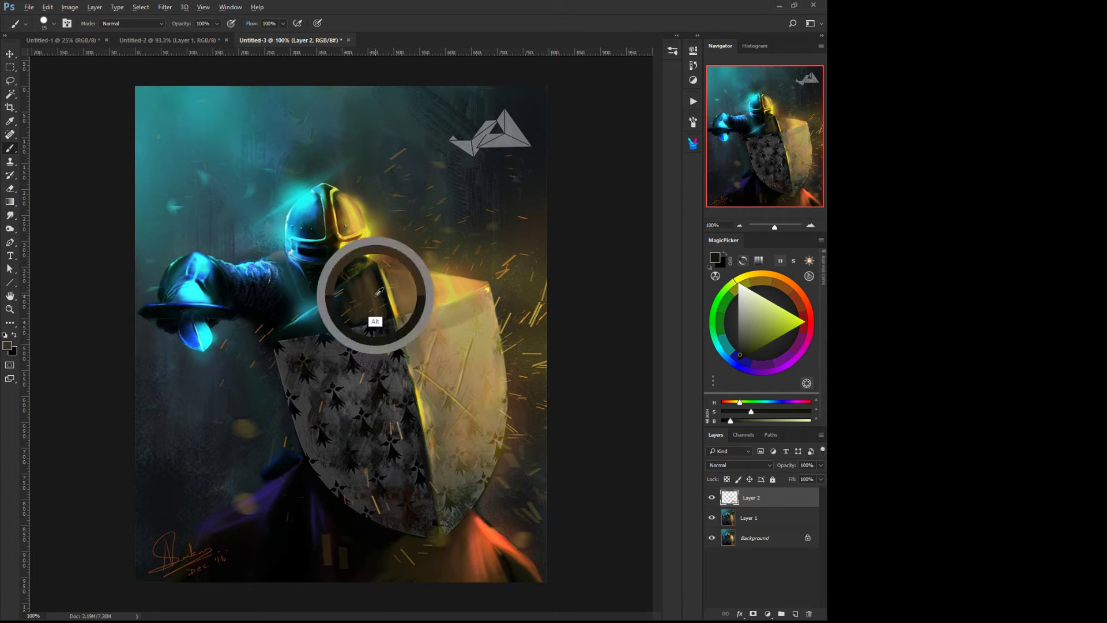
pyautogui.keyDown('alt'); pyautogui.click(436, 359); pyautogui.keyUp('alt')
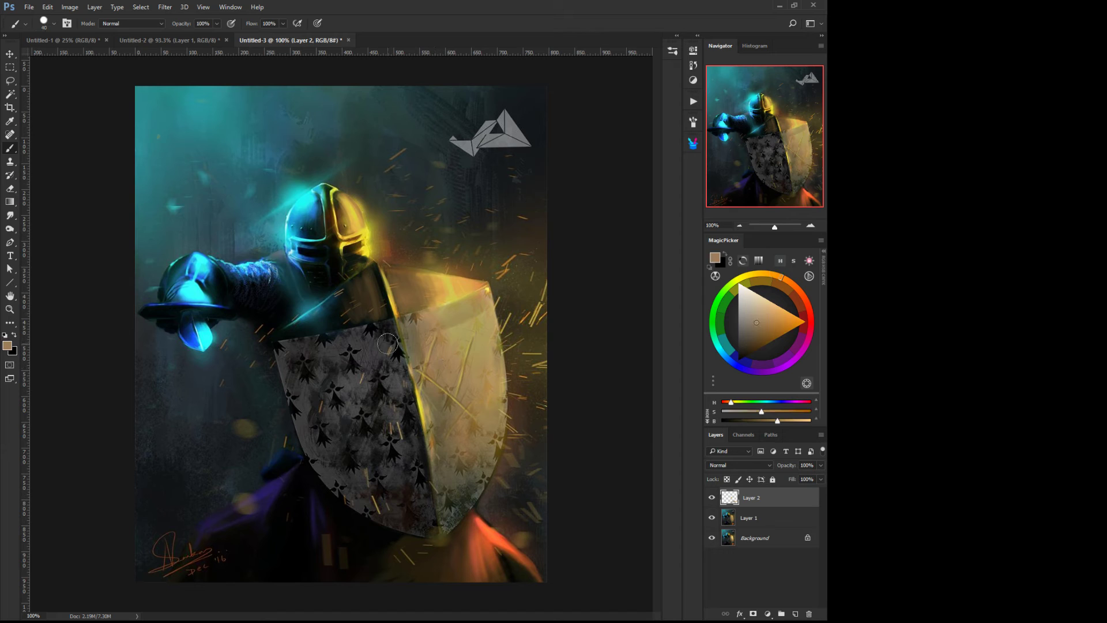
pyautogui.moveTo(381, 337)
pyautogui.mouseDown()
pyautogui.moveTo(416, 503)
pyautogui.moveTo(379, 358)
pyautogui.moveTo(392, 425)
pyautogui.moveTo(365, 346)
pyautogui.moveTo(383, 444)
pyautogui.moveTo(367, 386)
pyautogui.moveTo(406, 496)
pyautogui.mouseUp()
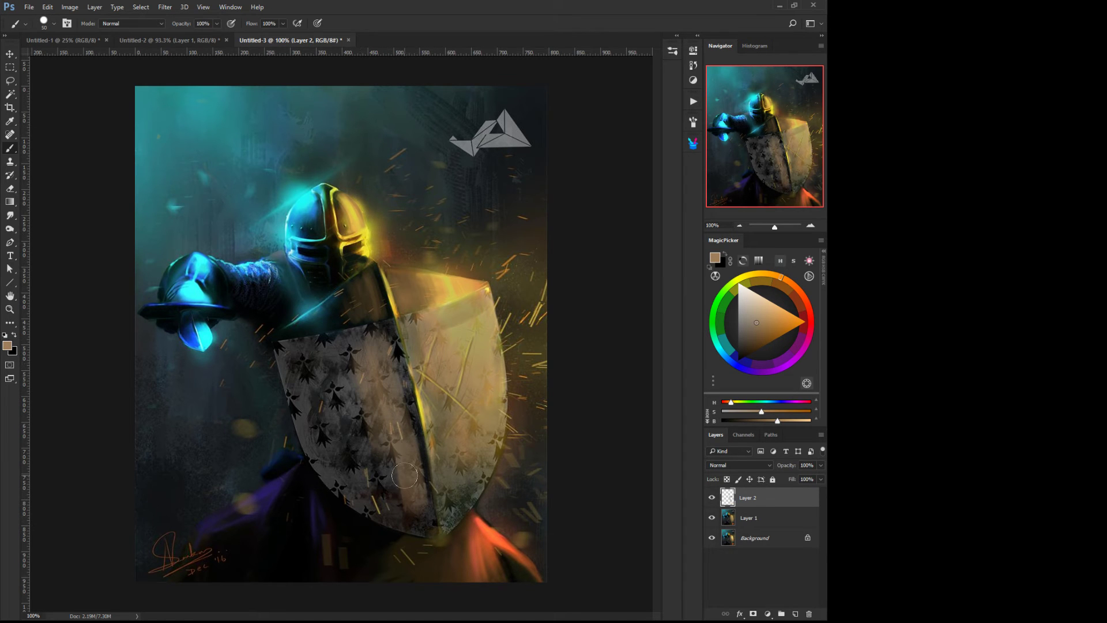
pyautogui.moveTo(389, 459); pyautogui.dragTo(395, 471)
pyautogui.press('alt')
# Draw thin dark blue-teal lines on the visor edge, then hide Layers 1 and 2 to compare
pyautogui.keyDown('alt'); pyautogui.click(316, 211); pyautogui.keyUp('alt')
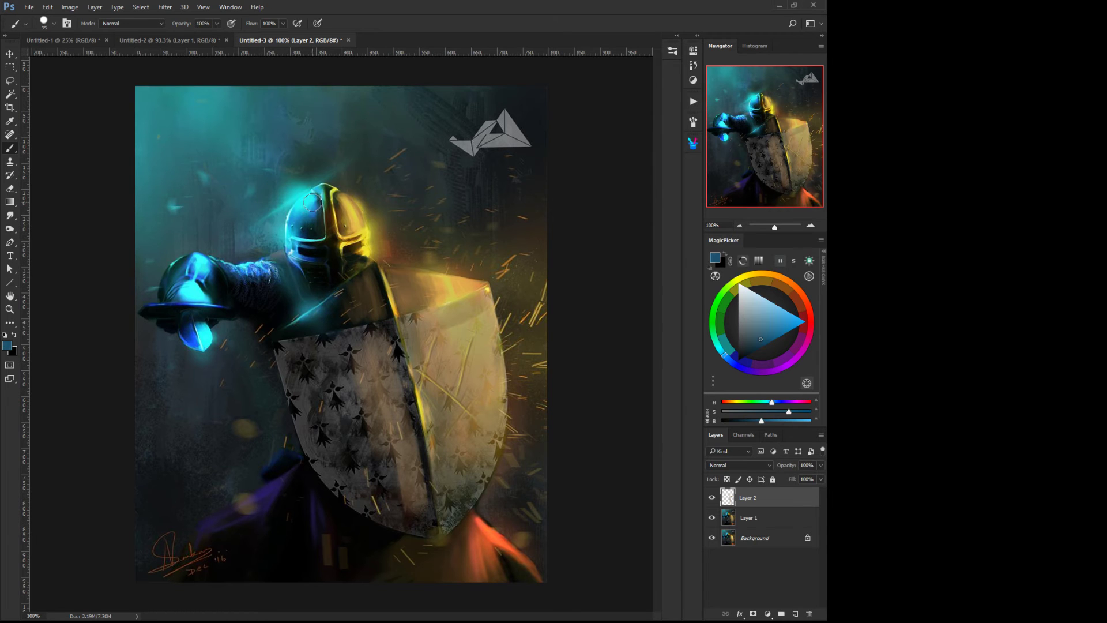
pyautogui.press('[')
pyautogui.press('[')
pyautogui.press('[')
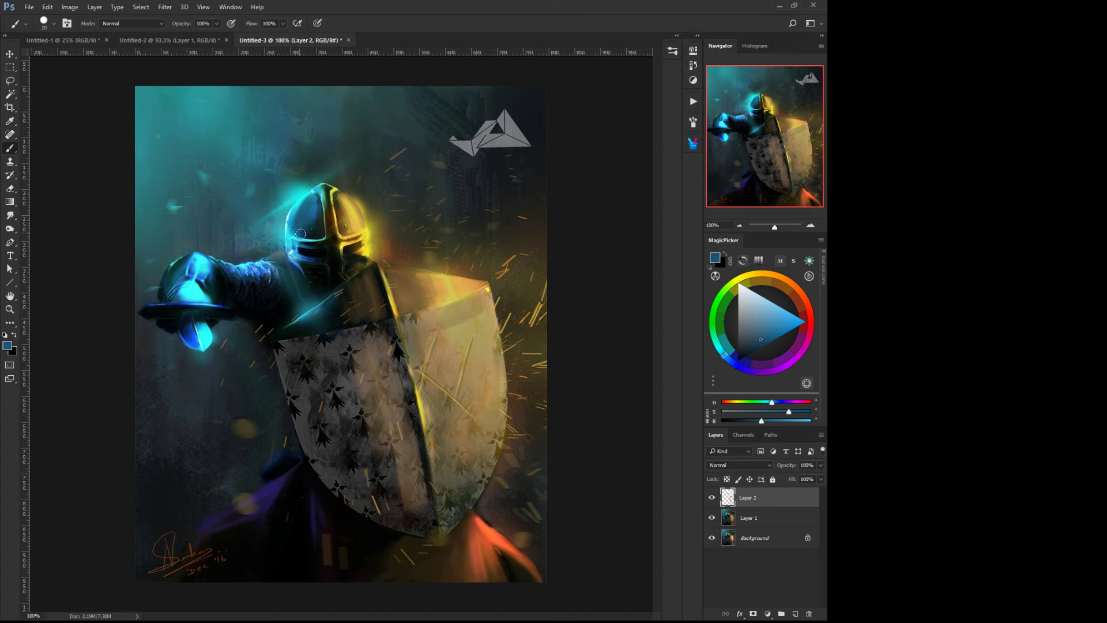
pyautogui.press('[')
pyautogui.press('[')
pyautogui.moveTo(322, 237); pyautogui.dragTo(300, 240)
pyautogui.moveTo(295, 243); pyautogui.dragTo(297, 255)
pyautogui.click(711, 497)
pyautogui.click(712, 517)
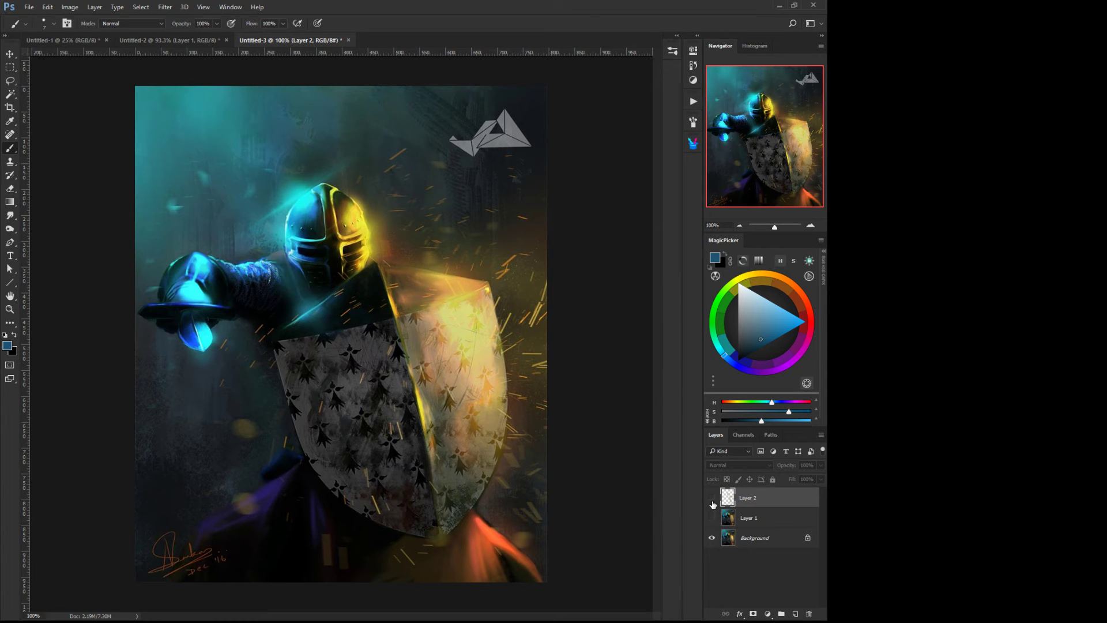
# Show the painted layers again and paint a dark teal stroke on the helmet
pyautogui.click(712, 497)
pyautogui.click(711, 518)
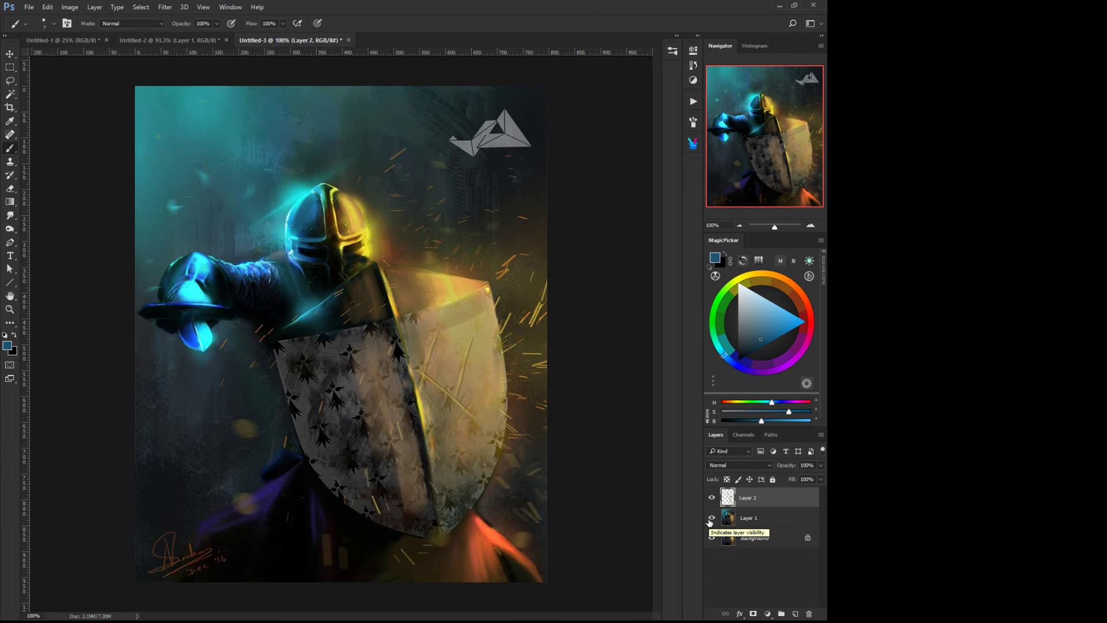
pyautogui.keyDown('alt'); pyautogui.click(316, 233); pyautogui.keyUp('alt')
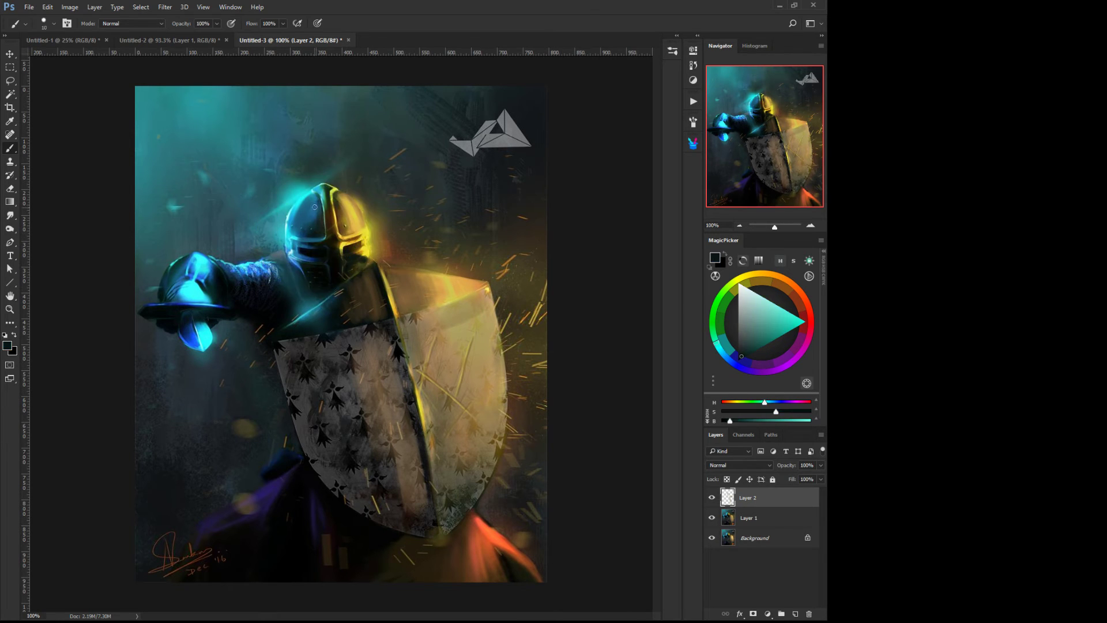
pyautogui.press(']')
pyautogui.press(']')
pyautogui.press(']')
pyautogui.press(']')
pyautogui.press(']')
pyautogui.moveTo(315, 205)
pyautogui.mouseDown()
pyautogui.moveTo(319, 220)
pyautogui.moveTo(307, 225)
pyautogui.moveTo(310, 203)
pyautogui.moveTo(322, 226)
pyautogui.mouseUp()
# With a smaller brush, paint a bright cyan highlight along the helmet's top edge
pyautogui.keyDown('alt'); pyautogui.click(328, 251); pyautogui.keyUp('alt')
pyautogui.press('[')
pyautogui.press('[')
pyautogui.press('[')
pyautogui.press('[')
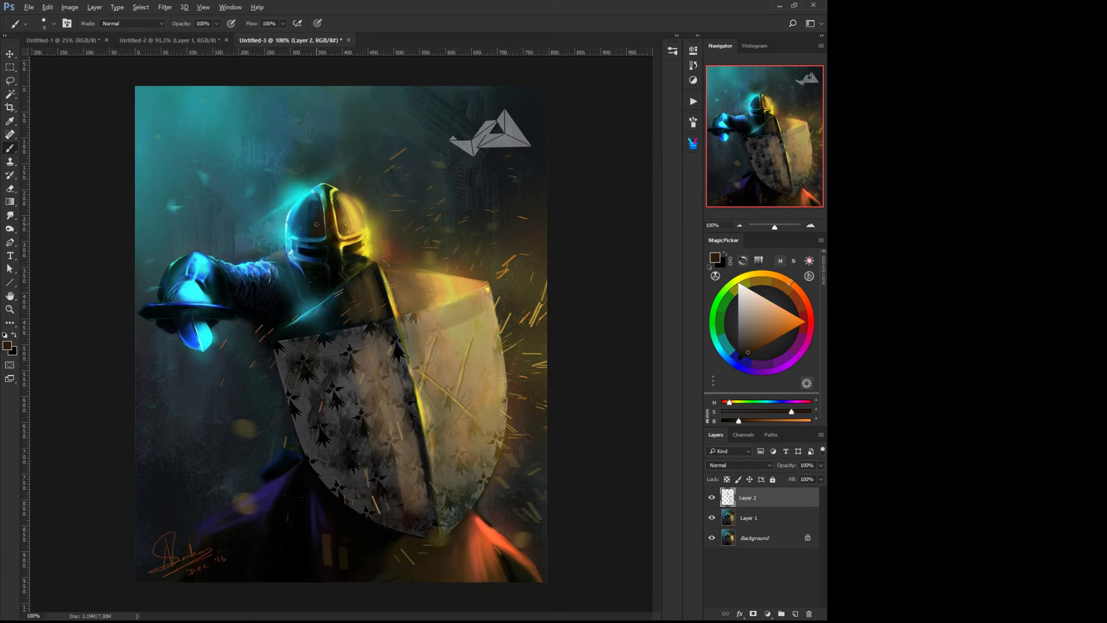
pyautogui.keyDown('alt'); pyautogui.click(301, 208); pyautogui.keyUp('alt')
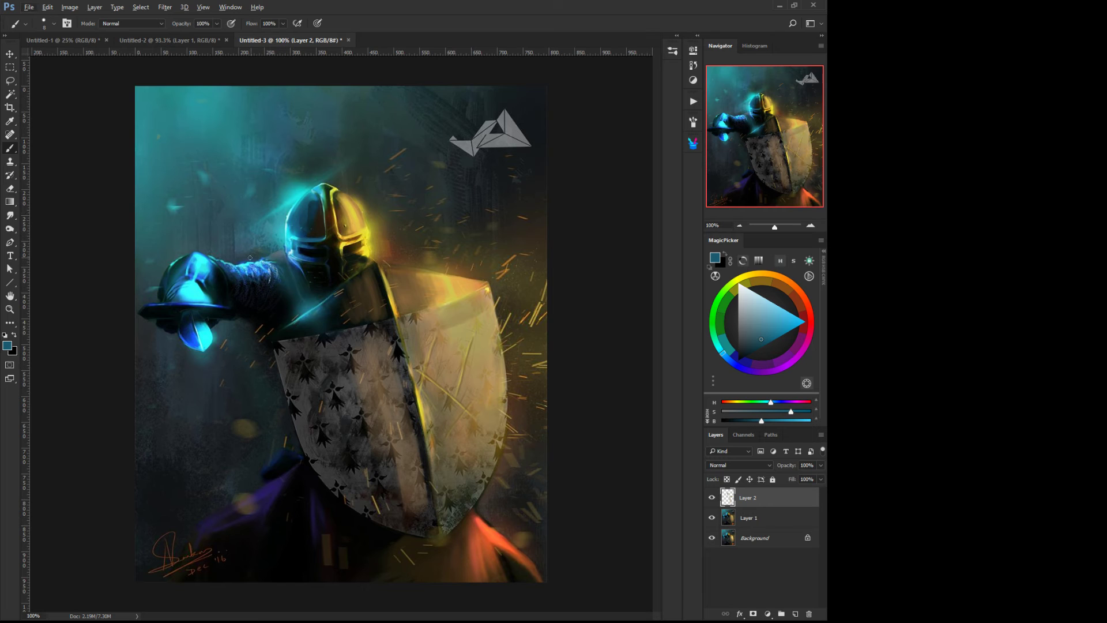
pyautogui.keyDown('alt'); pyautogui.click(296, 208); pyautogui.keyUp('alt')
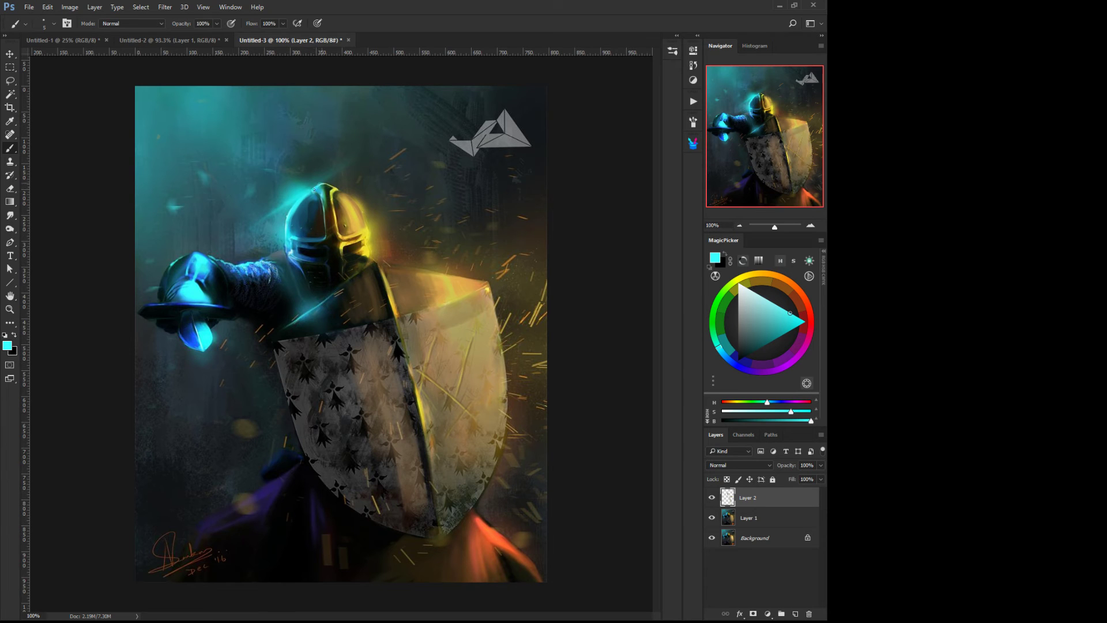
pyautogui.moveTo(325, 184); pyautogui.dragTo(346, 194)
# Darken the gauntlet and the blue gem's lower right side with dark teal strokes
pyautogui.keyDown('alt'); pyautogui.click(263, 268); pyautogui.keyUp('alt')
pyautogui.keyDown('alt'); pyautogui.click(259, 279); pyautogui.keyUp('alt')
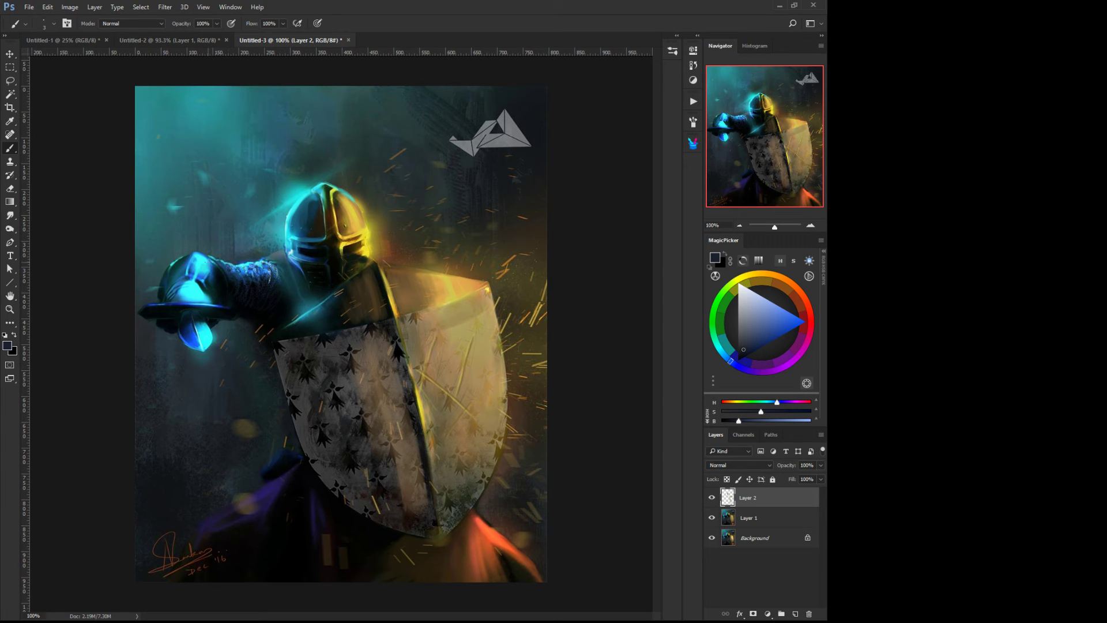
pyautogui.keyDown('alt'); pyautogui.click(213, 283); pyautogui.keyUp('alt')
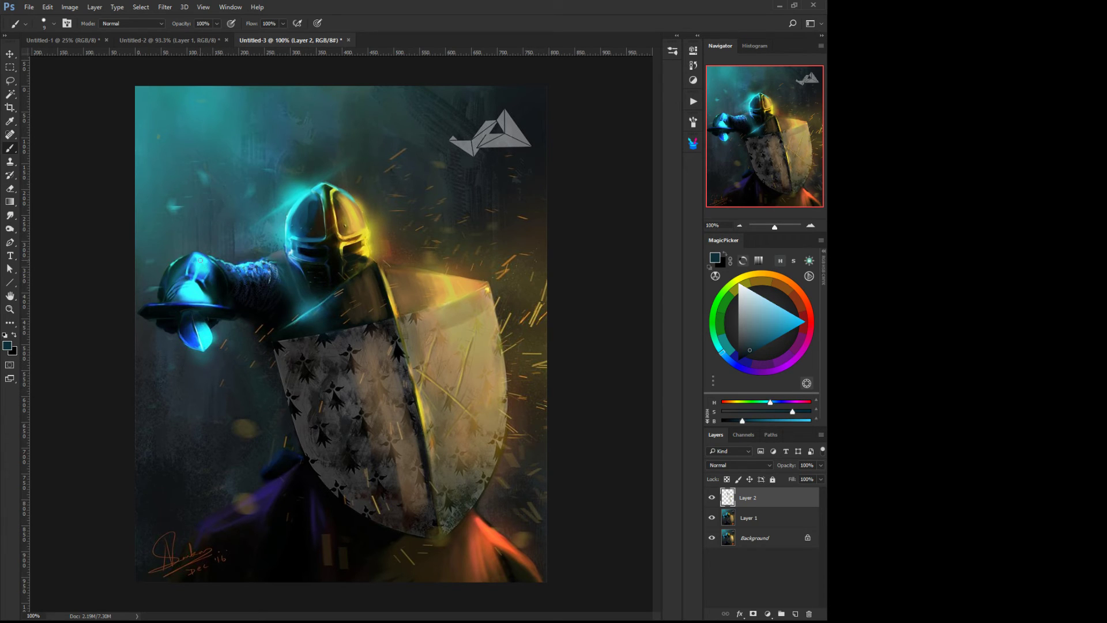
pyautogui.press(']')
pyautogui.press(']')
pyautogui.moveTo(200, 260)
pyautogui.mouseDown()
pyautogui.moveTo(201, 278)
pyautogui.moveTo(197, 248)
pyautogui.moveTo(182, 289)
pyautogui.moveTo(191, 283)
pyautogui.moveTo(169, 272)
pyautogui.moveTo(203, 297)
pyautogui.moveTo(179, 300)
pyautogui.moveTo(207, 299)
pyautogui.moveTo(172, 278)
pyautogui.moveTo(186, 275)
pyautogui.moveTo(199, 295)
pyautogui.moveTo(187, 299)
pyautogui.moveTo(164, 260)
pyautogui.mouseUp()
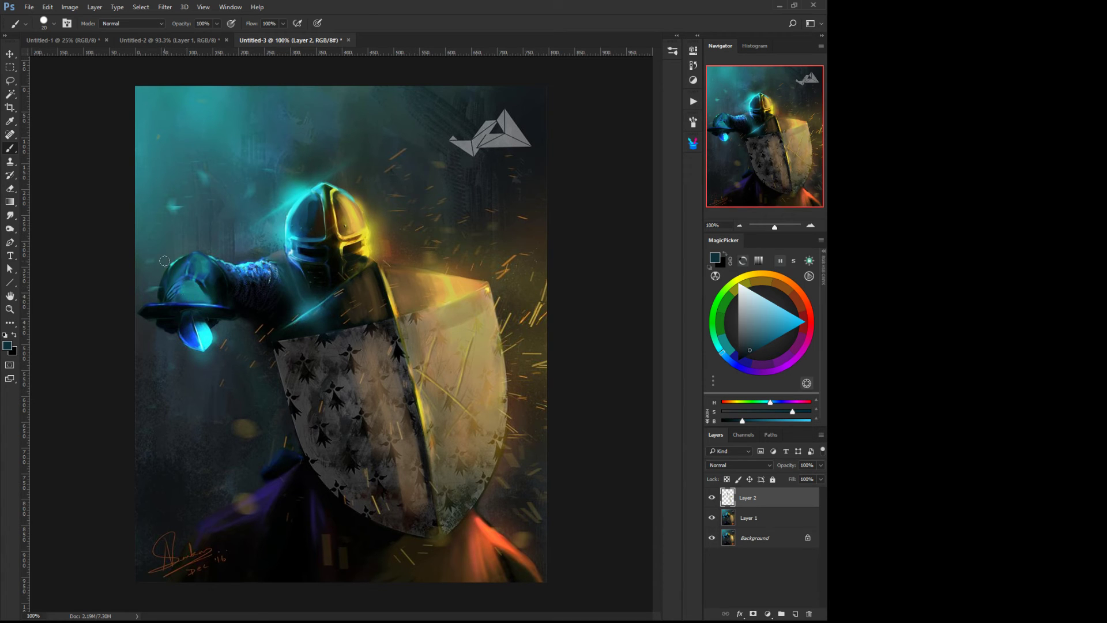
pyautogui.moveTo(201, 326)
pyautogui.mouseDown()
pyautogui.moveTo(197, 341)
pyautogui.moveTo(188, 330)
pyautogui.moveTo(197, 312)
pyautogui.moveTo(222, 384)
pyautogui.moveTo(242, 395)
pyautogui.moveTo(236, 411)
pyautogui.mouseUp()
pyautogui.keyDown('alt'); pyautogui.click(205, 334); pyautogui.keyUp('alt')
# Paint a teal sword blade down from the gem, with dark blue along its left edge
pyautogui.keyDown('alt'); pyautogui.click(205, 330); pyautogui.keyUp('alt')
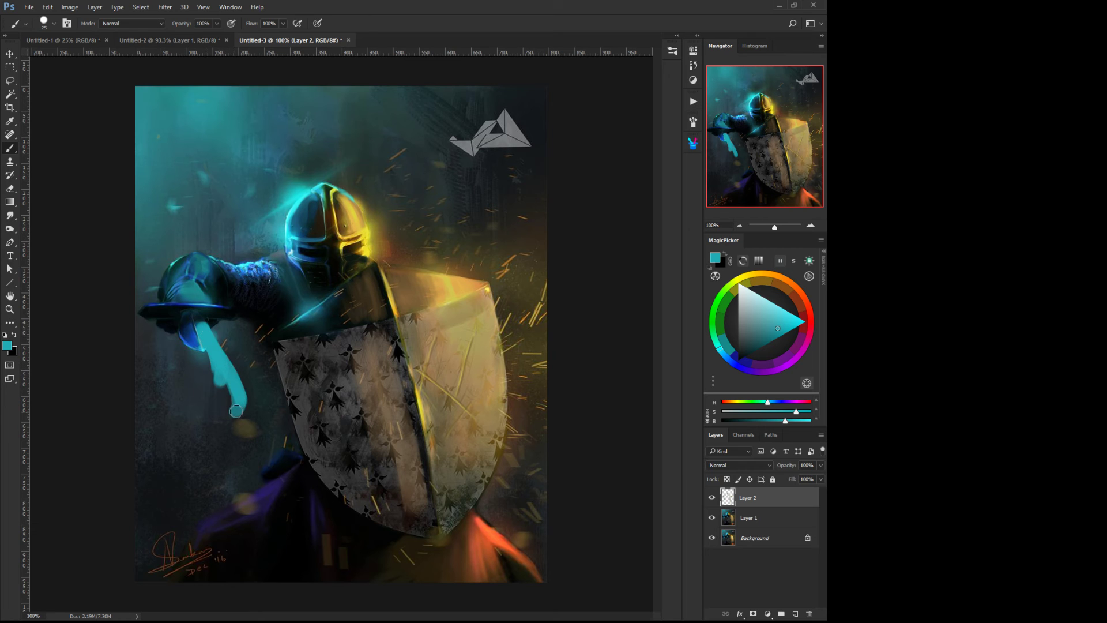
pyautogui.moveTo(206, 337); pyautogui.dragTo(233, 419)
pyautogui.moveTo(224, 381); pyautogui.dragTo(230, 403)
pyautogui.keyDown('alt'); pyautogui.click(189, 333); pyautogui.keyUp('alt')
pyautogui.moveTo(189, 336)
pyautogui.mouseDown()
pyautogui.moveTo(215, 403)
pyautogui.moveTo(185, 333)
pyautogui.moveTo(217, 419)
pyautogui.mouseUp()
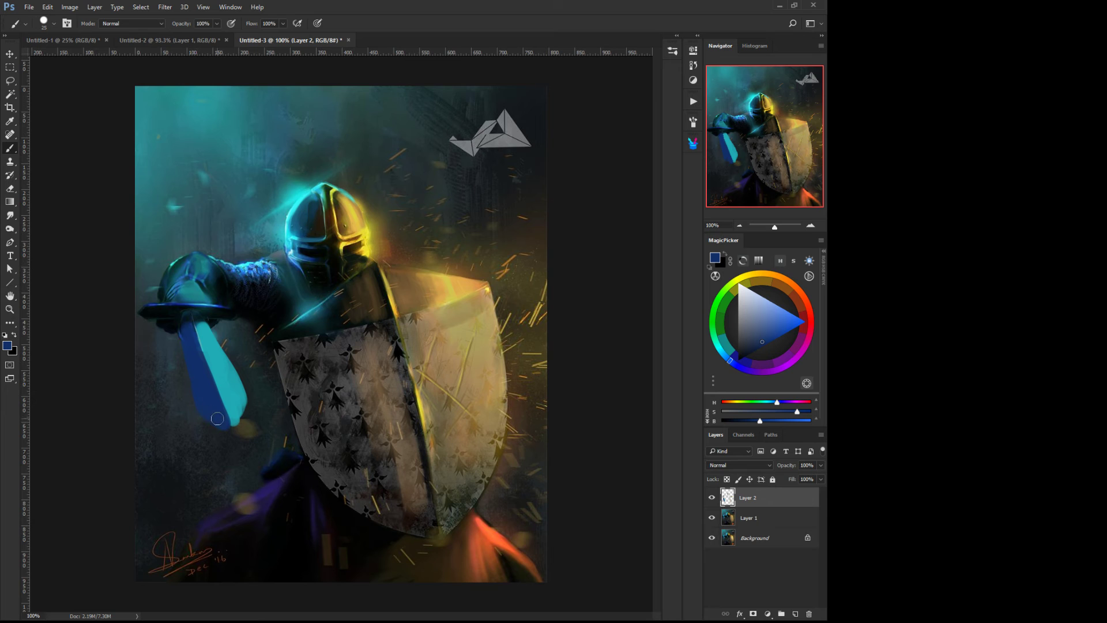
# Erase a faded dab on the blade and undo the dark blue band beside the gem
pyautogui.rightClick(248, 418)
pyautogui.click(267, 386)
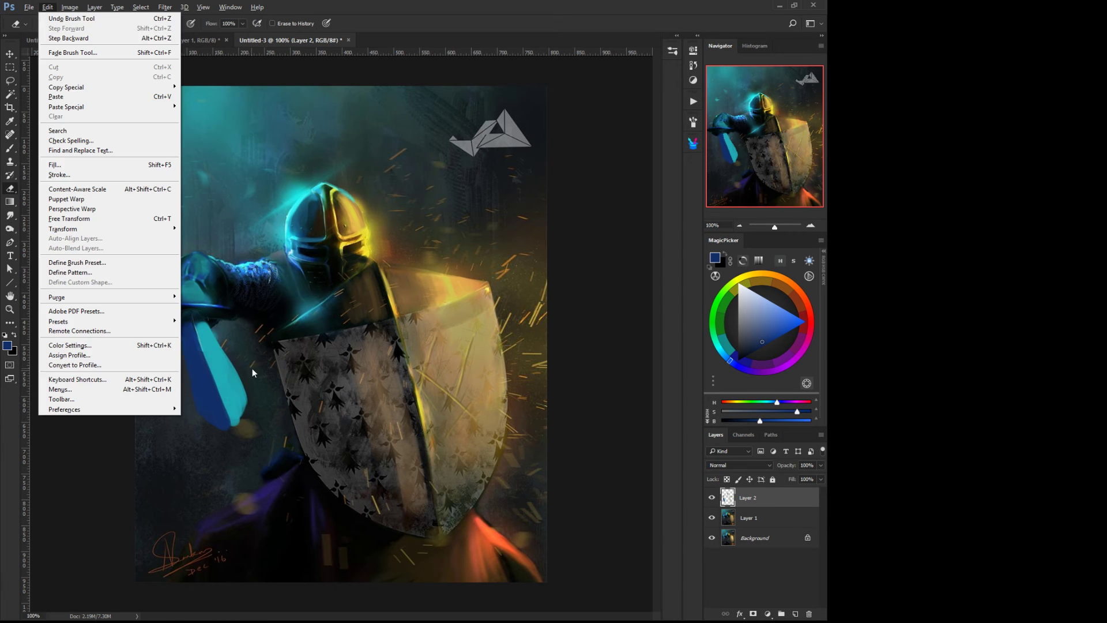
pyautogui.click(250, 369)
pyautogui.press('b')
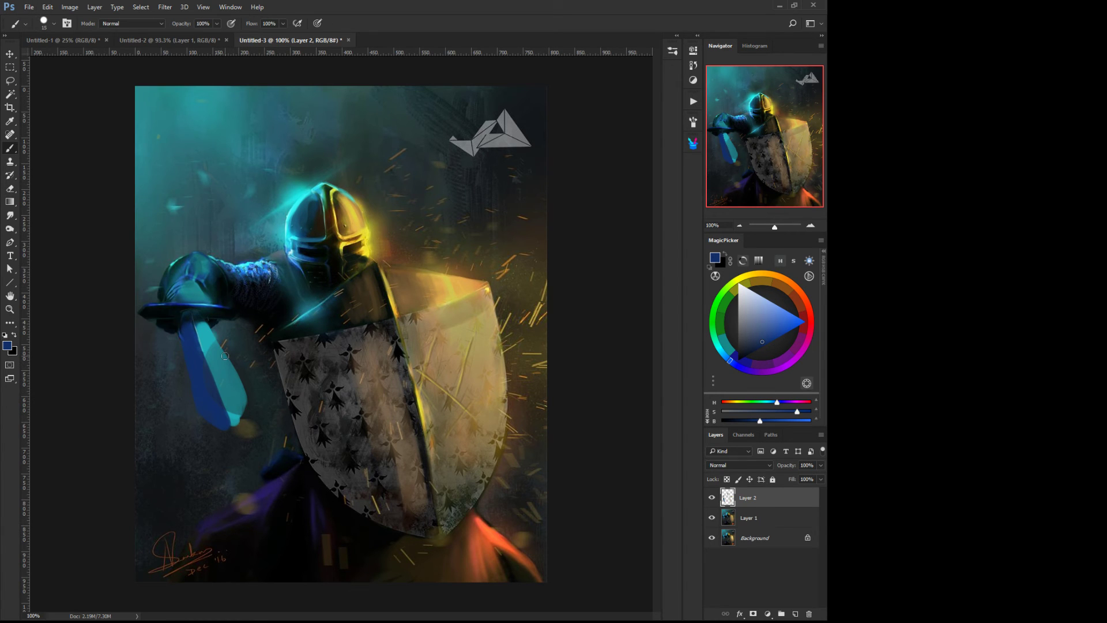
pyautogui.hotkey('ctrl', 'z')
pyautogui.press('[')
pyautogui.press('[')
pyautogui.press('[')
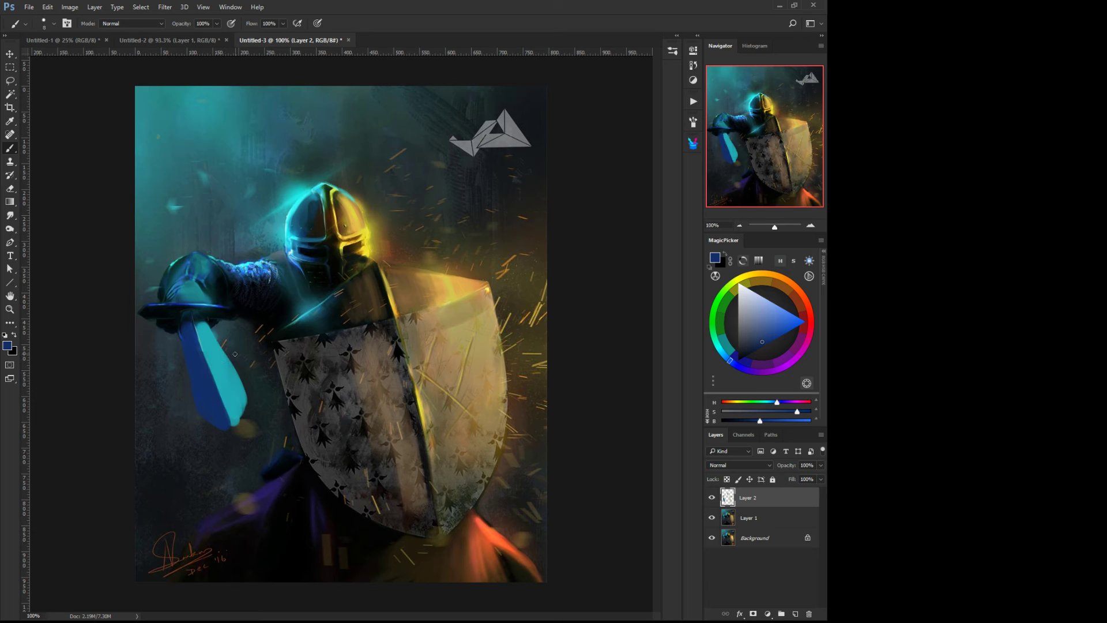
# Erase the dark blue beside the blade's right side and at its tip
pyautogui.middleClick(239, 391)
pyautogui.click(263, 369)
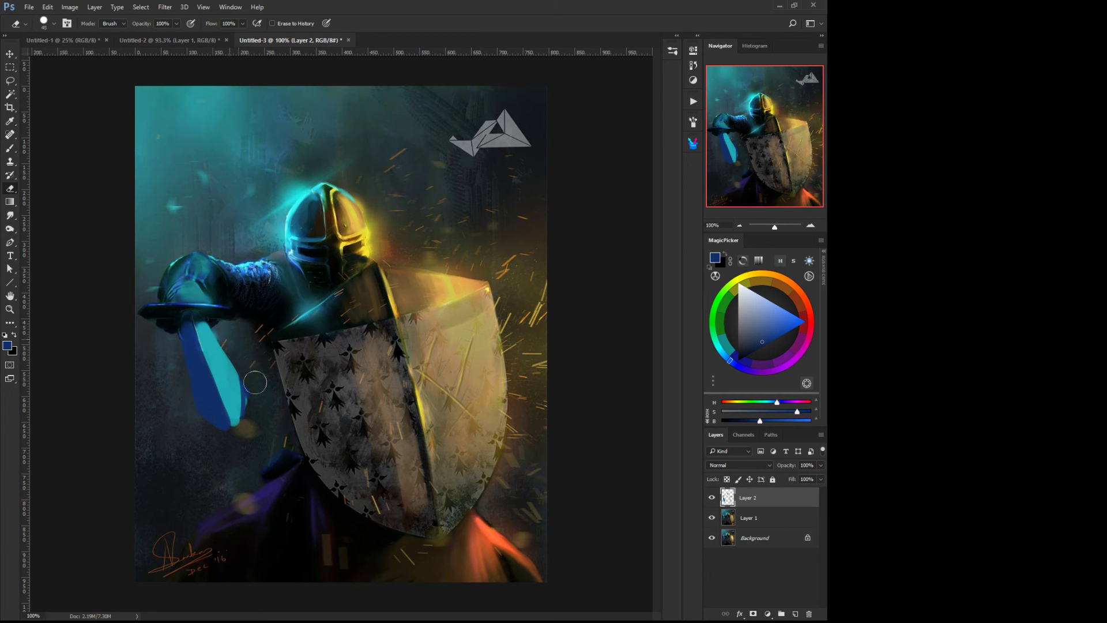
pyautogui.moveTo(231, 339); pyautogui.dragTo(254, 424)
pyautogui.moveTo(250, 364); pyautogui.dragTo(237, 452)
pyautogui.moveTo(173, 354)
pyautogui.mouseDown()
pyautogui.moveTo(182, 399)
pyautogui.moveTo(232, 440)
pyautogui.moveTo(256, 378)
pyautogui.mouseUp()
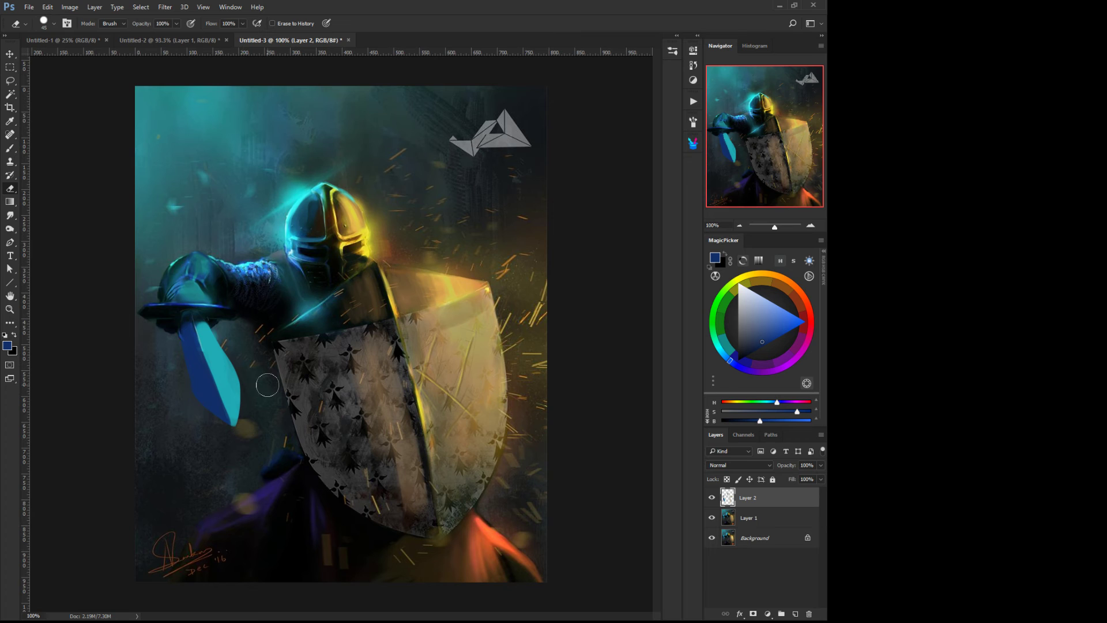
# Return to the brush and sample cyan from the helmet's glow
pyautogui.rightClick(265, 317)
pyautogui.click(266, 270)
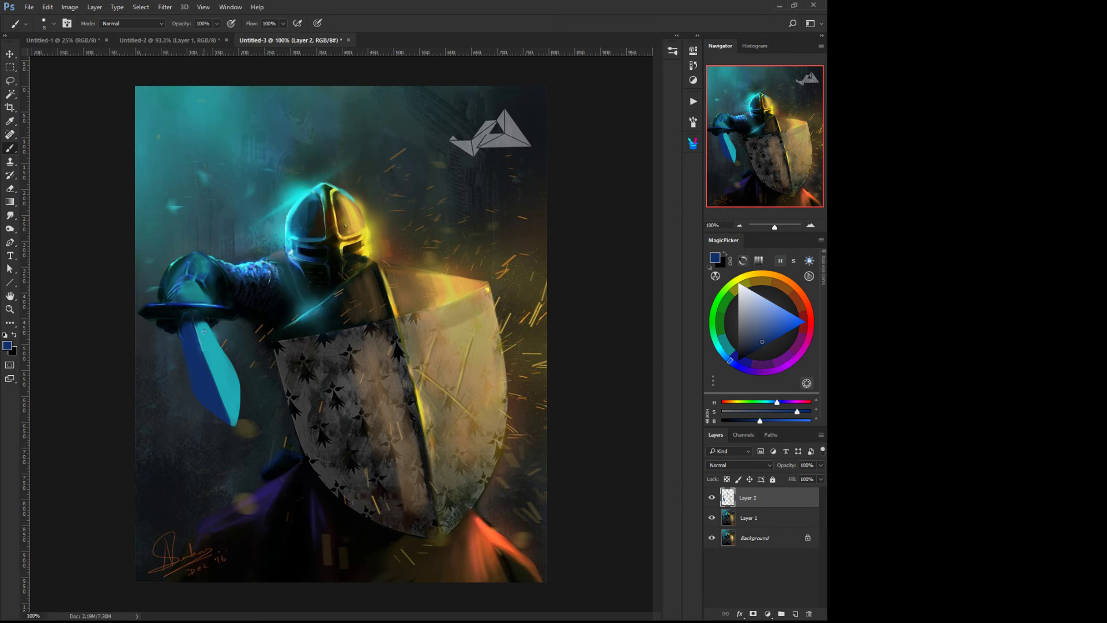
pyautogui.keyDown('alt'); pyautogui.click(303, 192); pyautogui.keyUp('alt')
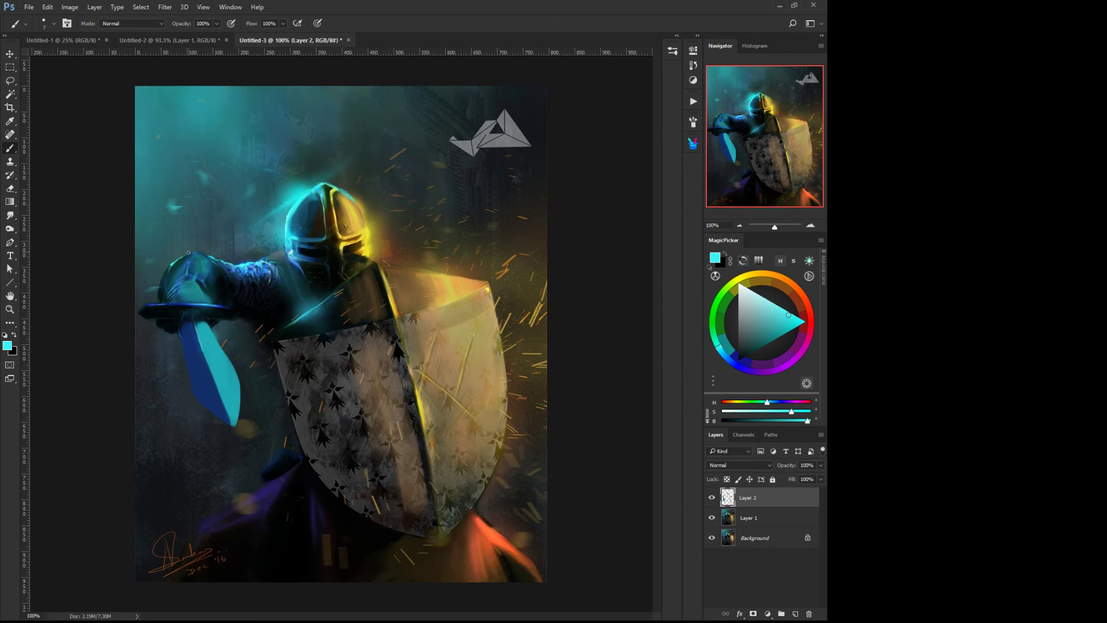
# Paint cyan highlights on the gauntlet's upper edge and both ends of the crossguard
pyautogui.moveTo(190, 254)
pyautogui.mouseDown()
pyautogui.moveTo(170, 268)
pyautogui.moveTo(196, 254)
pyautogui.moveTo(166, 282)
pyautogui.moveTo(175, 245)
pyautogui.moveTo(171, 272)
pyautogui.moveTo(181, 259)
pyautogui.moveTo(163, 282)
pyautogui.moveTo(186, 259)
pyautogui.moveTo(171, 282)
pyautogui.moveTo(163, 269)
pyautogui.moveTo(176, 303)
pyautogui.moveTo(183, 297)
pyautogui.moveTo(161, 285)
pyautogui.mouseUp()
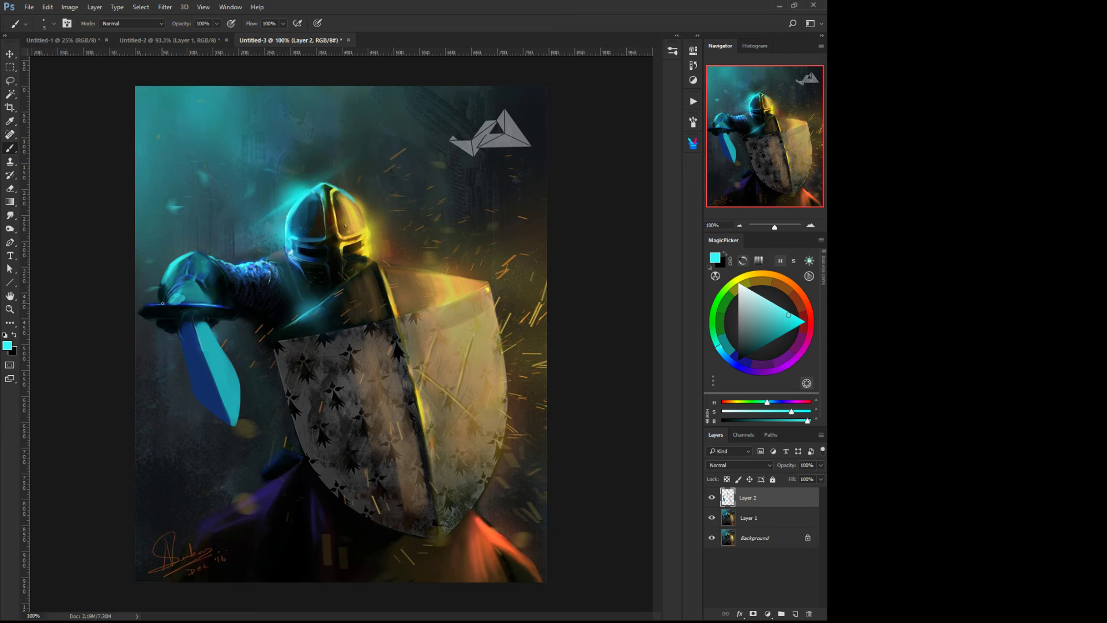
pyautogui.moveTo(165, 304)
pyautogui.mouseDown()
pyautogui.moveTo(198, 303)
pyautogui.moveTo(156, 304)
pyautogui.moveTo(218, 305)
pyautogui.moveTo(143, 304)
pyautogui.mouseUp()
pyautogui.moveTo(208, 302); pyautogui.dragTo(229, 309)
# Sample tan from the shield and paint it down the blade's right edge at brush size 30
pyautogui.press('alt')
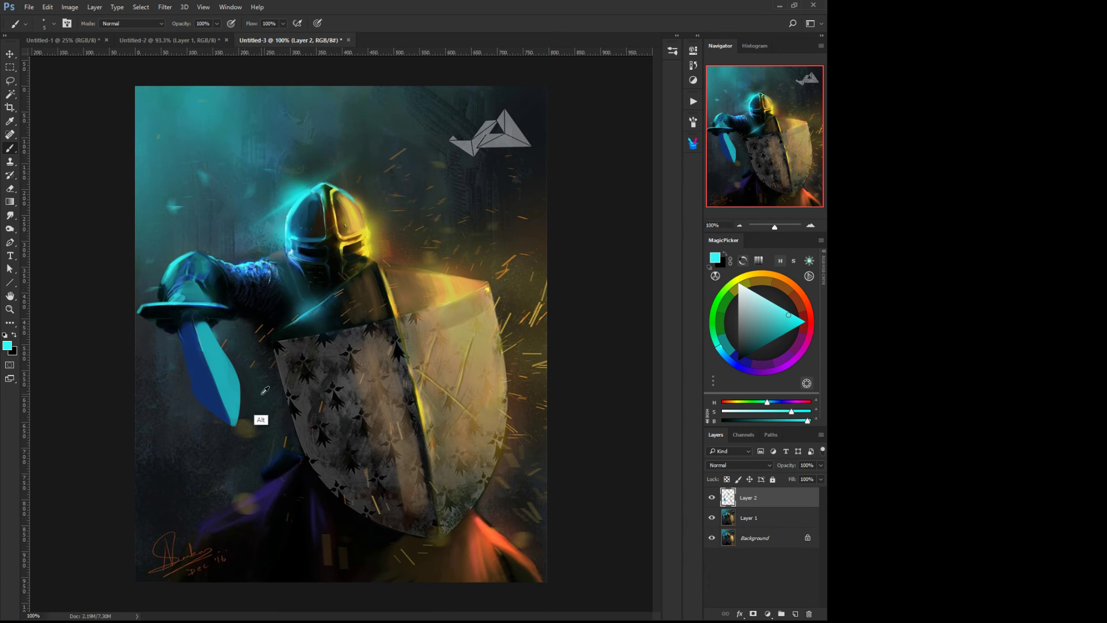
pyautogui.keyDown('alt'); pyautogui.click(453, 375); pyautogui.keyUp('alt')
pyautogui.press(']')
pyautogui.press(']')
pyautogui.press(']')
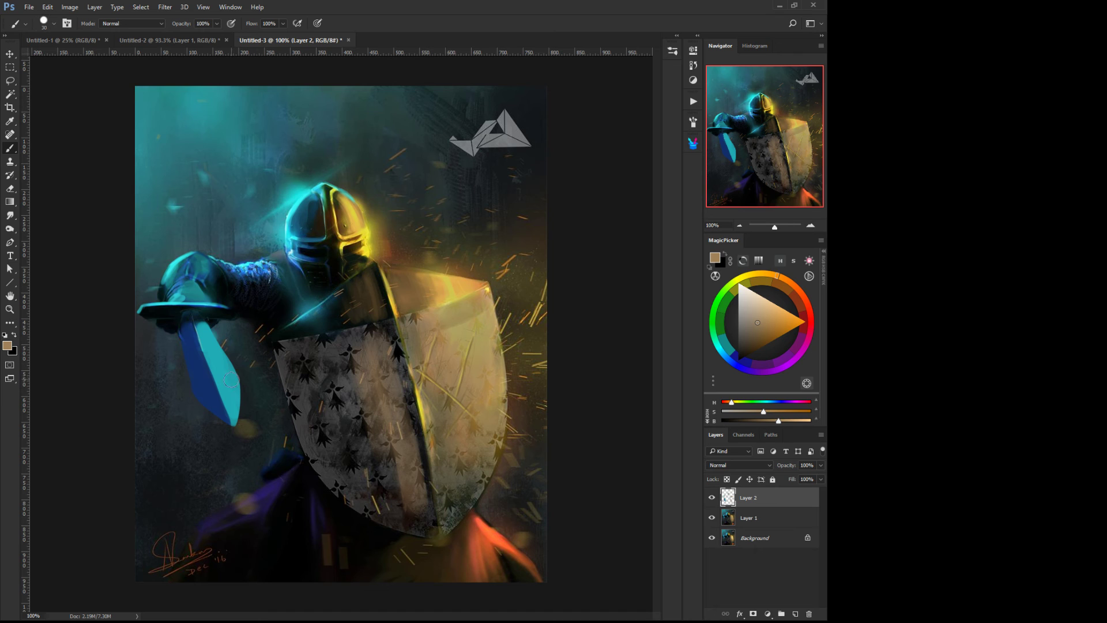
pyautogui.moveTo(238, 372); pyautogui.dragTo(232, 414)
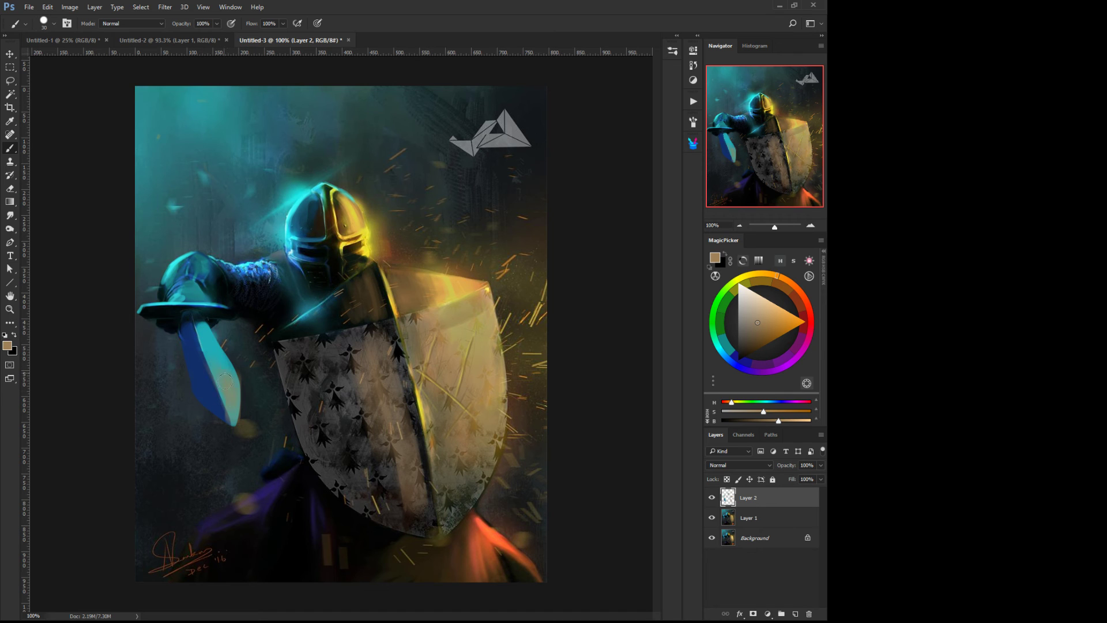
pyautogui.moveTo(238, 368)
pyautogui.mouseDown()
pyautogui.moveTo(241, 392)
pyautogui.moveTo(229, 400)
pyautogui.mouseUp()
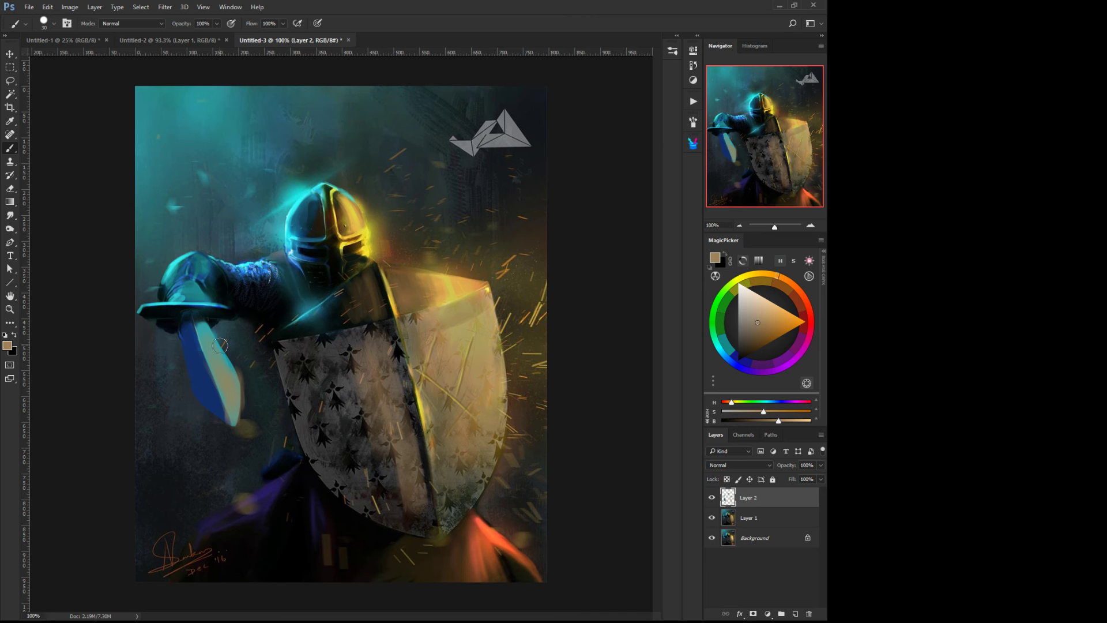
# Merge Layer 2 into Layer 1 and toggle Layer 1's visibility to compare
pyautogui.rightClick(436, 375)
pyautogui.click(475, 378)
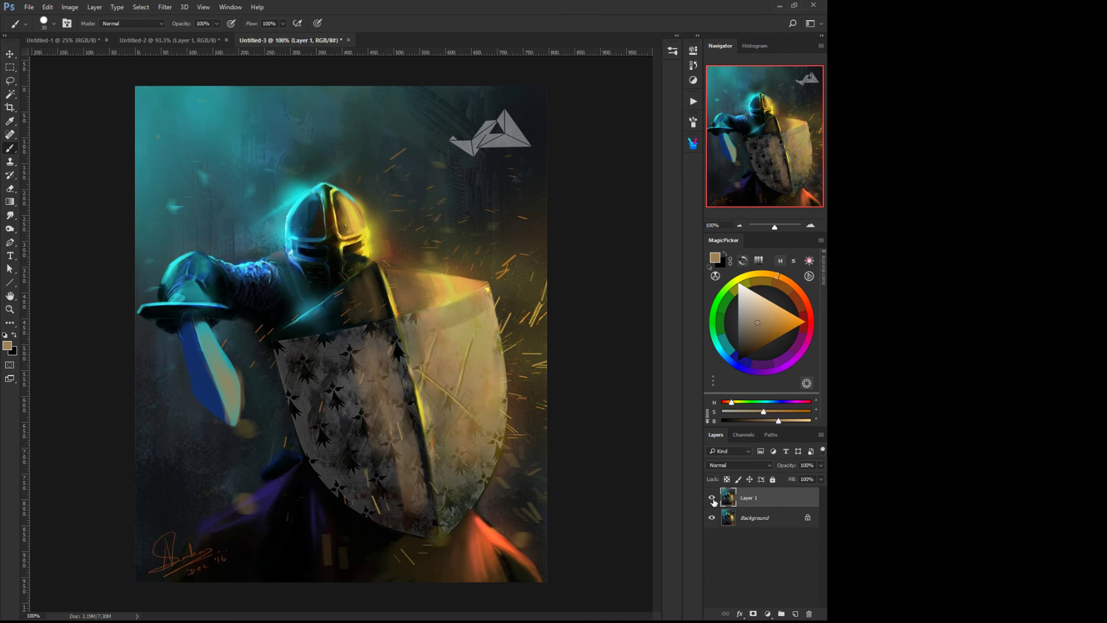
pyautogui.click(712, 500)
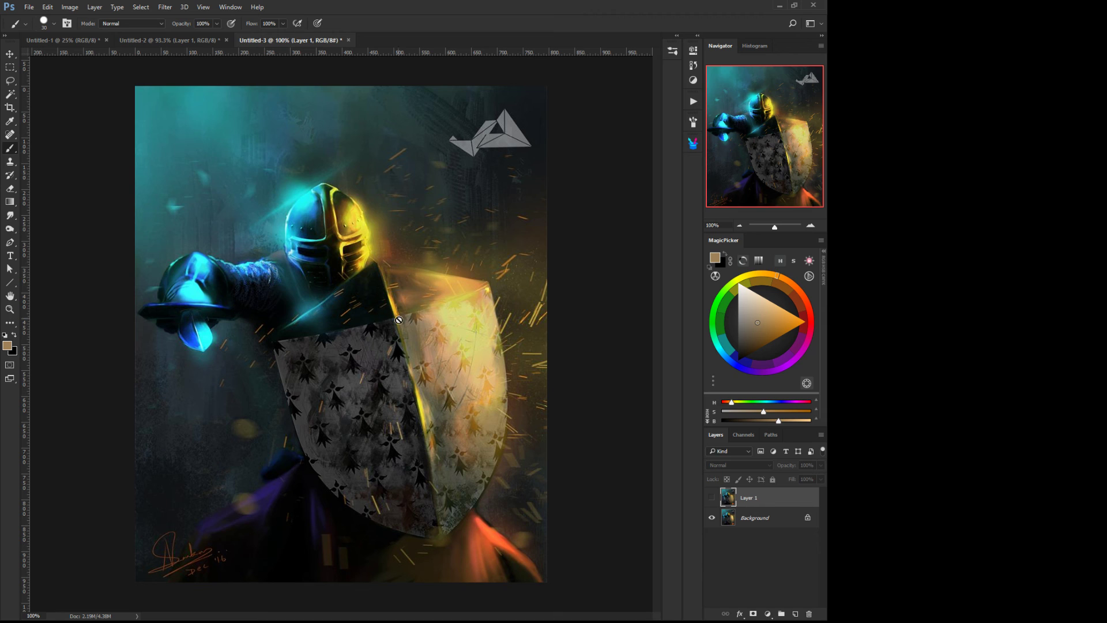
pyautogui.click(712, 498)
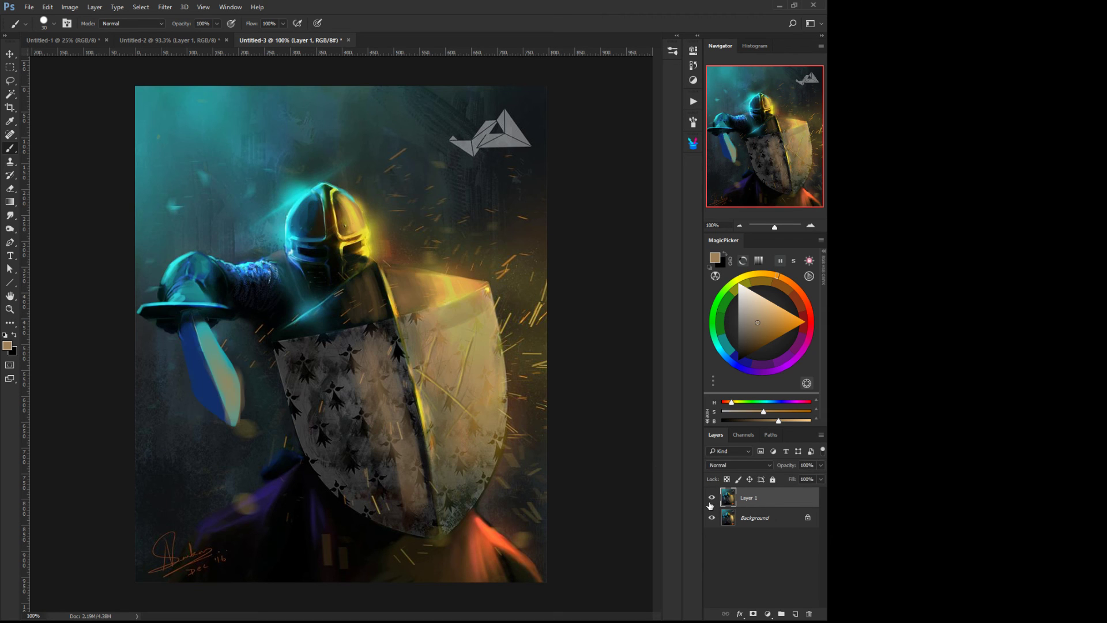
# Sample dark teal from the knight's arm and darken the blade's teal side at brush size 25
pyautogui.keyDown('alt'); pyautogui.click(204, 329); pyautogui.keyUp('alt')
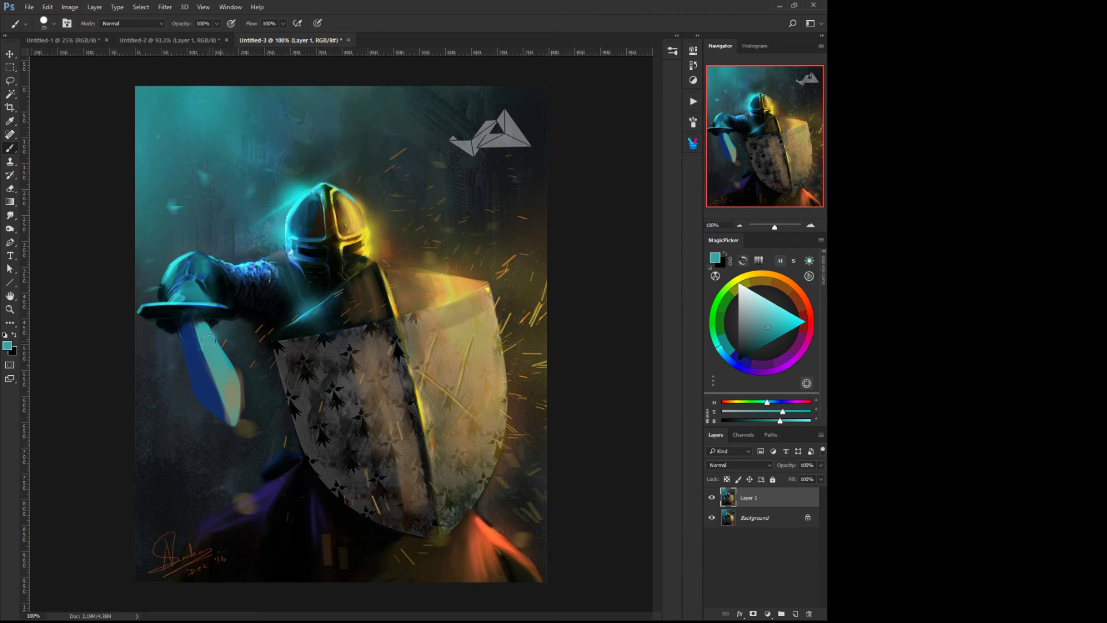
pyautogui.keyDown('alt'); pyautogui.click(237, 395); pyautogui.keyUp('alt')
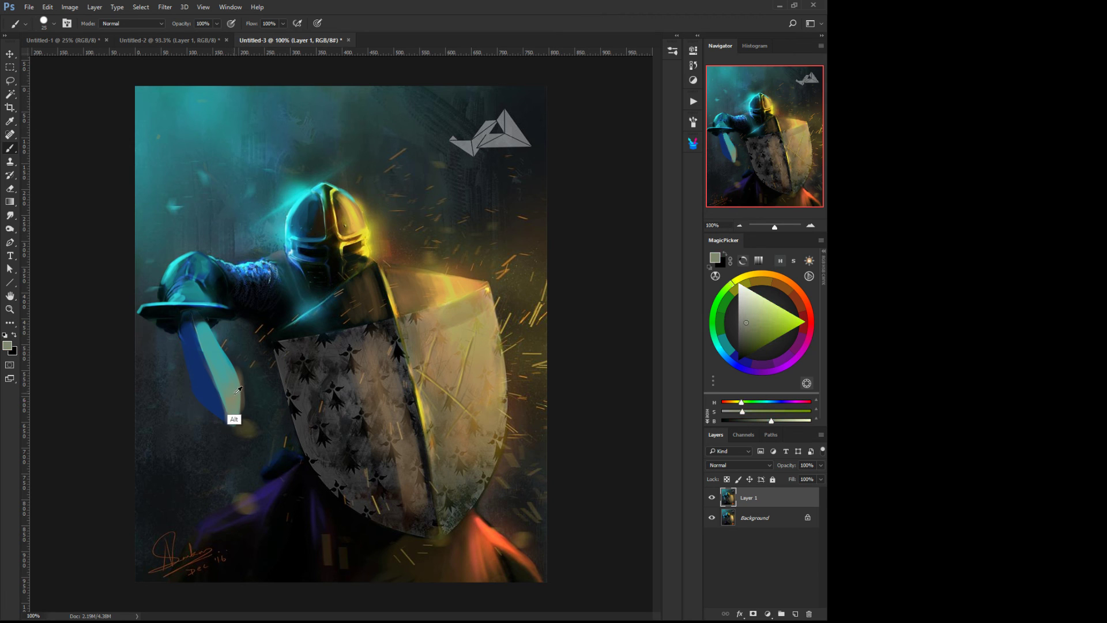
pyautogui.keyDown('alt'); pyautogui.click(313, 315); pyautogui.keyUp('alt')
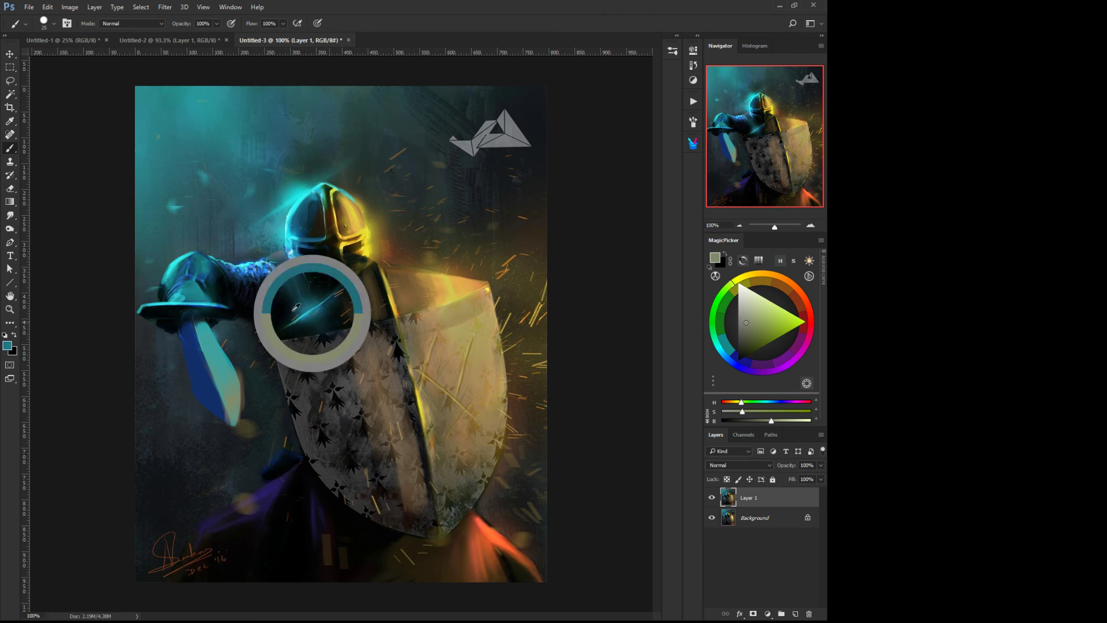
pyautogui.press('[')
pyautogui.press('[')
pyautogui.moveTo(227, 366)
pyautogui.mouseDown()
pyautogui.moveTo(237, 408)
pyautogui.moveTo(231, 400)
pyautogui.mouseUp()
# Add more dark teal strokes over the blade's light upper and right sides at brush size 20
pyautogui.press(']')
pyautogui.press(']')
pyautogui.press(']')
pyautogui.moveTo(208, 344)
pyautogui.mouseDown()
pyautogui.moveTo(231, 406)
pyautogui.moveTo(228, 372)
pyautogui.moveTo(232, 408)
pyautogui.moveTo(207, 338)
pyautogui.moveTo(234, 379)
pyautogui.moveTo(230, 415)
pyautogui.moveTo(195, 349)
pyautogui.moveTo(215, 399)
pyautogui.moveTo(197, 383)
pyautogui.moveTo(228, 407)
pyautogui.moveTo(209, 343)
pyautogui.moveTo(189, 337)
pyautogui.moveTo(217, 398)
pyautogui.mouseUp()
pyautogui.press('[')
pyautogui.moveTo(199, 325); pyautogui.dragTo(206, 353)
pyautogui.moveTo(201, 329)
pyautogui.mouseDown()
pyautogui.moveTo(233, 386)
pyautogui.moveTo(218, 392)
pyautogui.moveTo(222, 414)
pyautogui.moveTo(219, 394)
pyautogui.mouseUp()
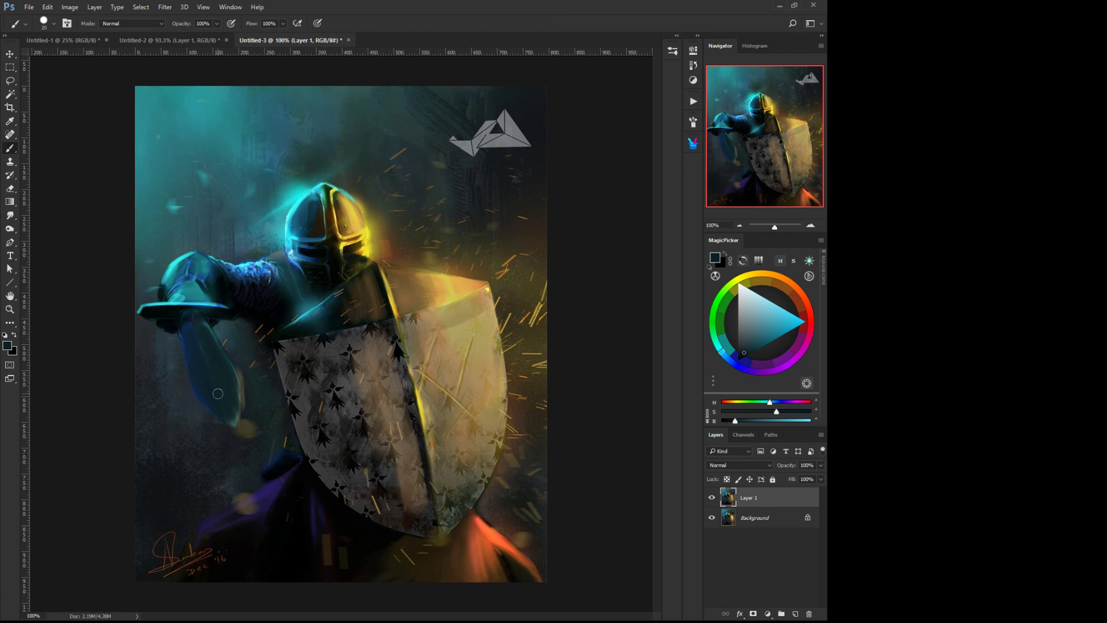
# Brighten the blade toward its tip with cyan from the gauntlet at brush size 30
pyautogui.keyDown('alt'); pyautogui.click(178, 259); pyautogui.keyUp('alt')
pyautogui.press(']')
pyautogui.press(']')
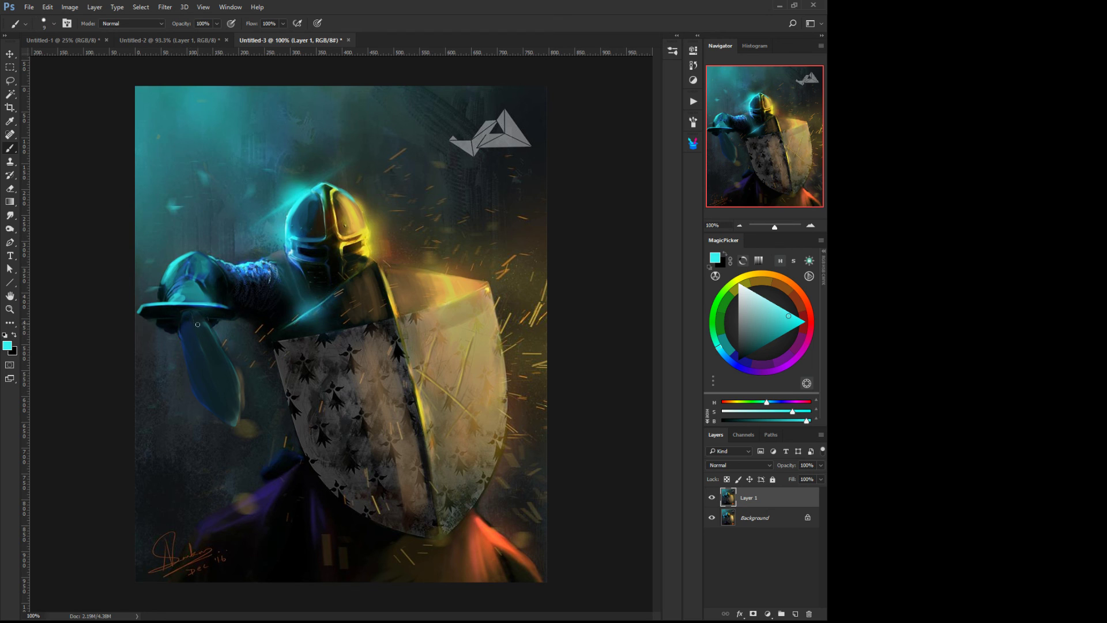
pyautogui.moveTo(187, 328)
pyautogui.mouseDown()
pyautogui.moveTo(203, 385)
pyautogui.moveTo(192, 322)
pyautogui.moveTo(224, 379)
pyautogui.moveTo(193, 326)
pyautogui.moveTo(206, 391)
pyautogui.mouseUp()
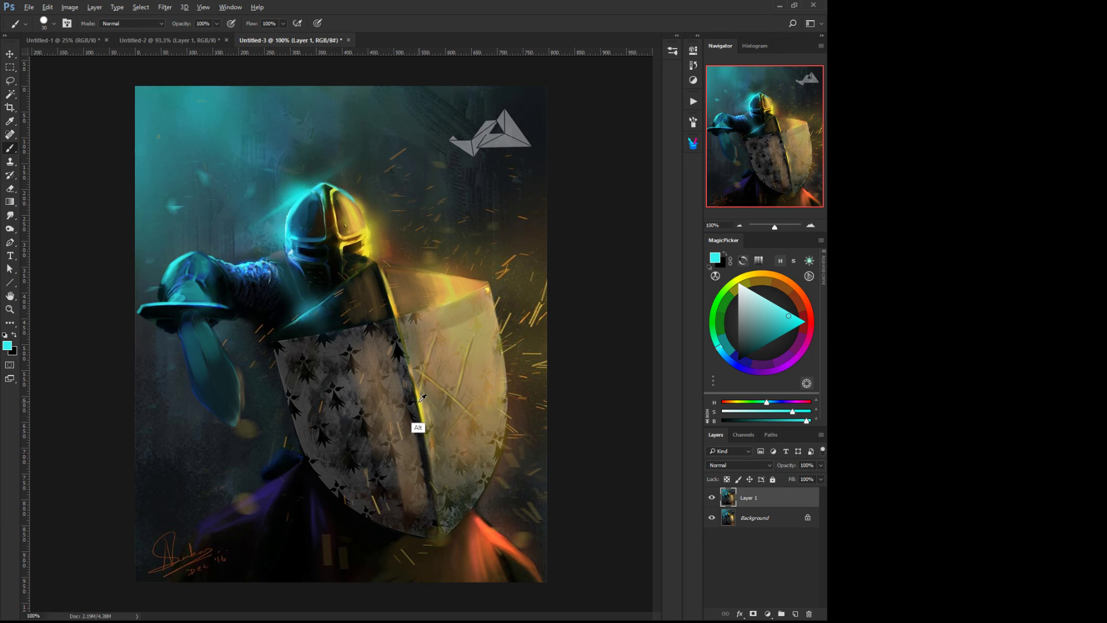
# Paint a thin yellow highlight down the blade at size 8, then tone it down with dark teal
pyautogui.keyDown('alt'); pyautogui.click(420, 425); pyautogui.keyUp('alt')
pyautogui.press('[')
pyautogui.press('[')
pyautogui.press('[')
pyautogui.press('[')
pyautogui.press('[')
pyautogui.press('[')
pyautogui.moveTo(204, 355); pyautogui.dragTo(217, 399)
pyautogui.keyDown('alt'); pyautogui.click(227, 394); pyautogui.keyUp('alt')
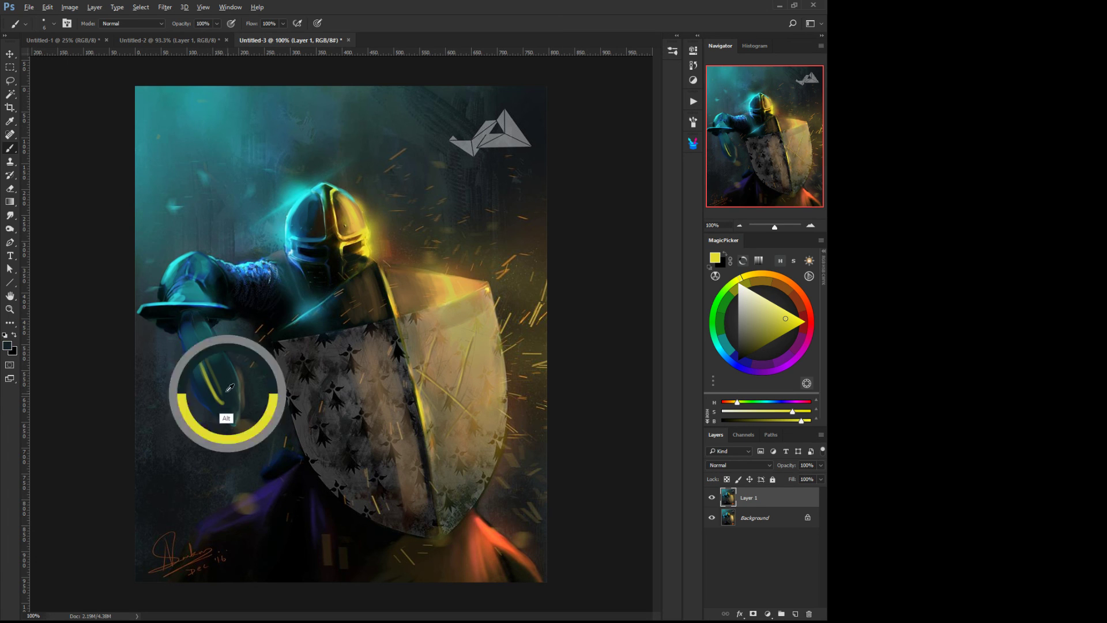
pyautogui.moveTo(206, 355); pyautogui.dragTo(220, 393)
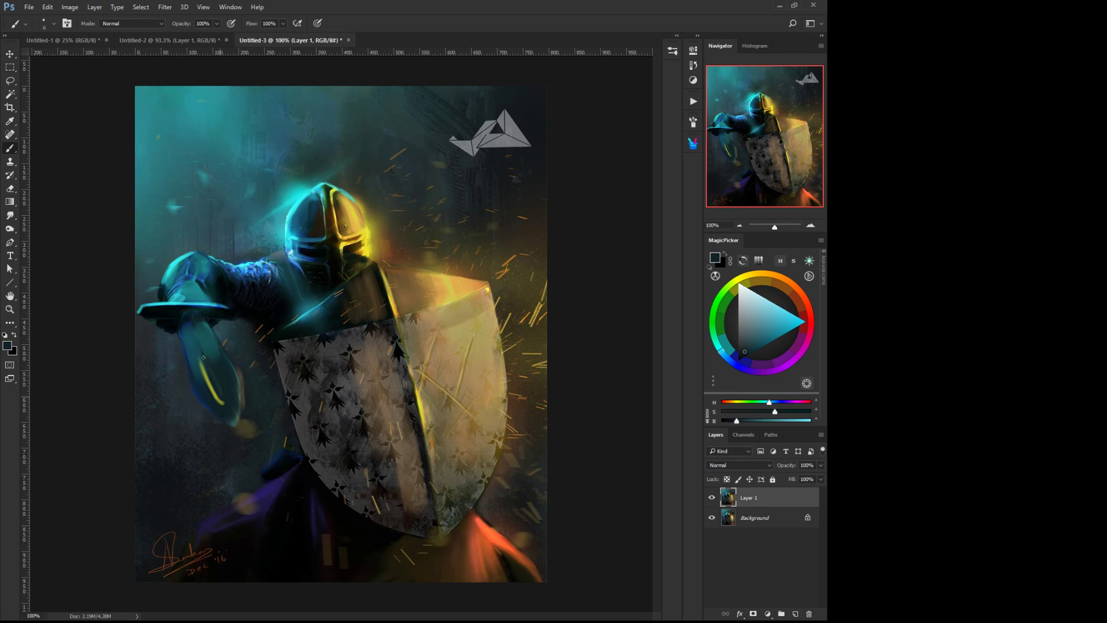
pyautogui.keyDown('alt'); pyautogui.click(203, 357); pyautogui.keyUp('alt')
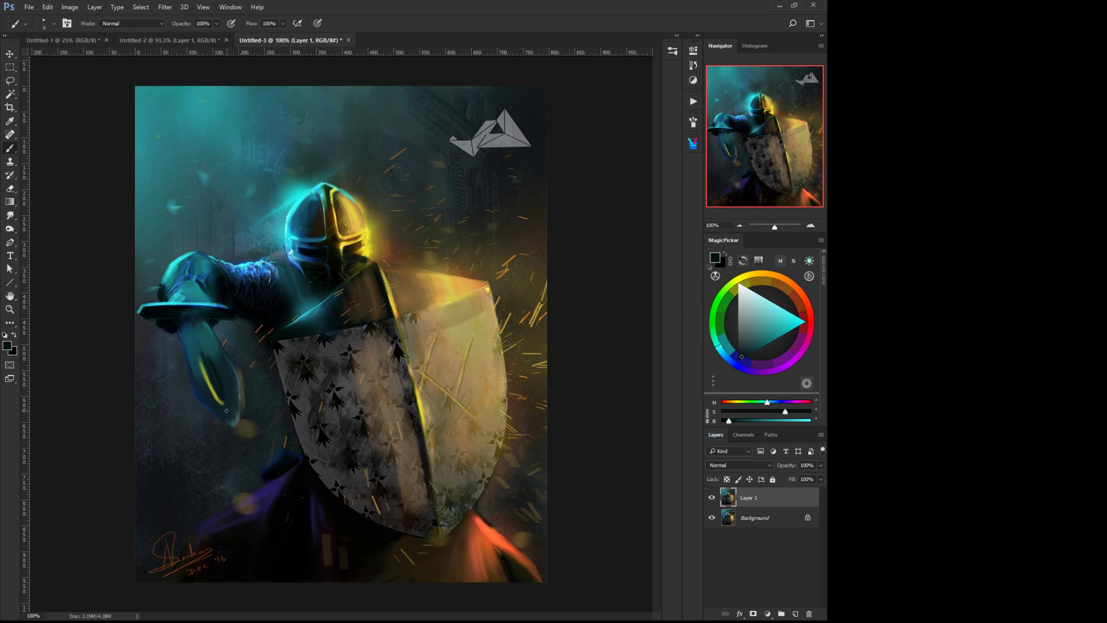
# Erase stray paint near the blade, then return to the brush at size 5
pyautogui.rightClick(241, 374)
pyautogui.click(261, 353)
pyautogui.click(243, 363)
pyautogui.moveTo(232, 349); pyautogui.dragTo(243, 353)
pyautogui.press('b')
pyautogui.press('[')
pyautogui.rightClick(244, 376)
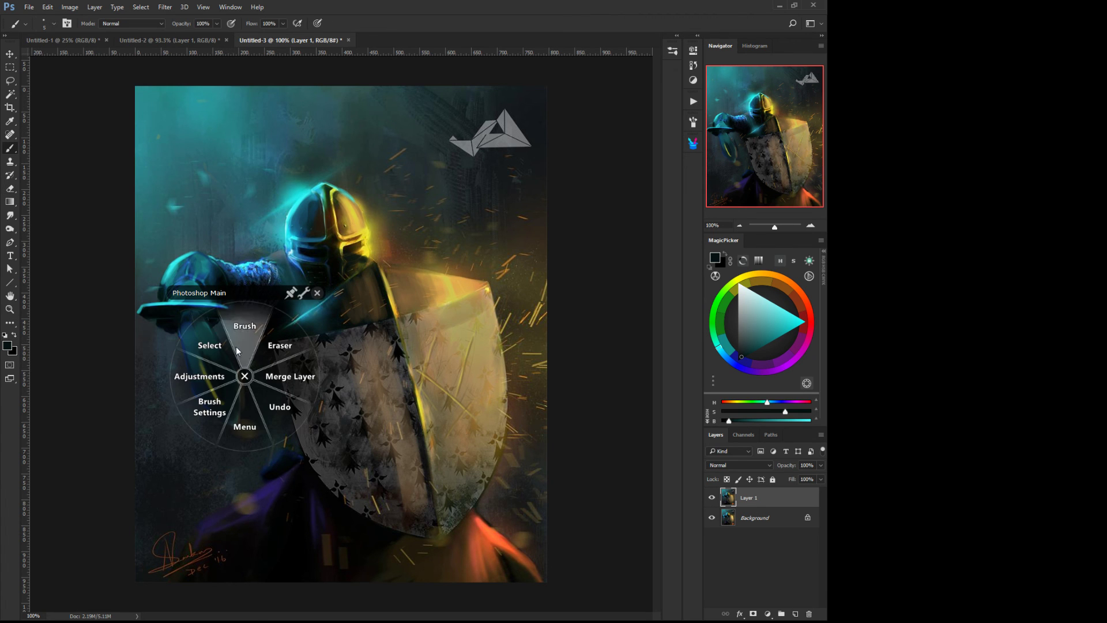
pyautogui.click(236, 350)
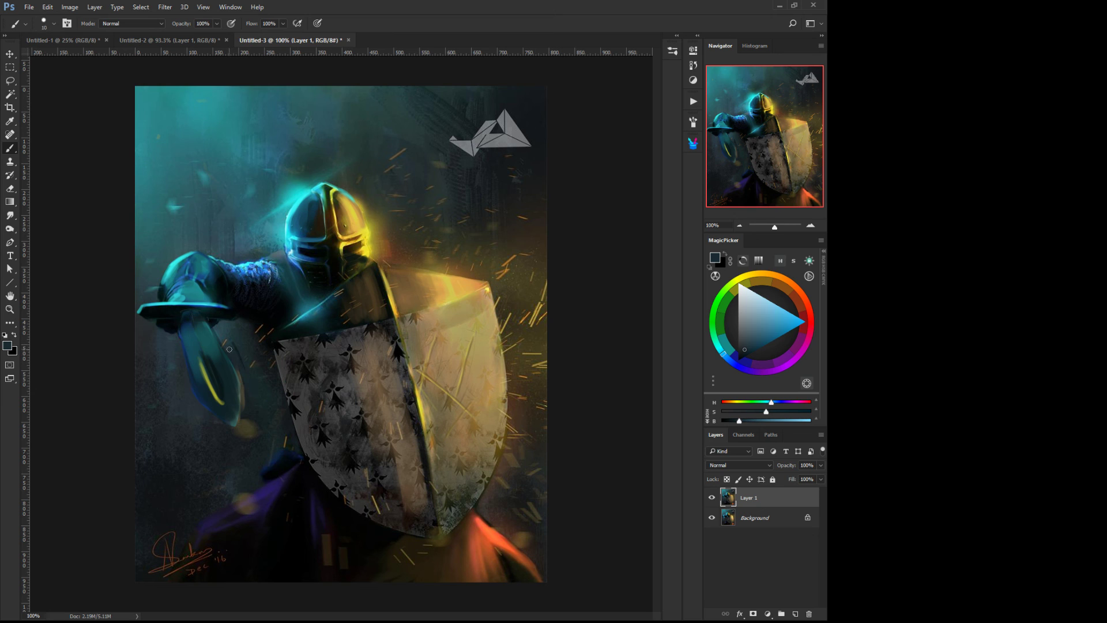
# Cover the faint streaks beside the sword with dark background colour at brush size 25
pyautogui.keyDown('alt'); pyautogui.click(232, 367); pyautogui.keyUp('alt')
pyautogui.keyDown('alt'); pyautogui.click(166, 475); pyautogui.keyUp('alt')
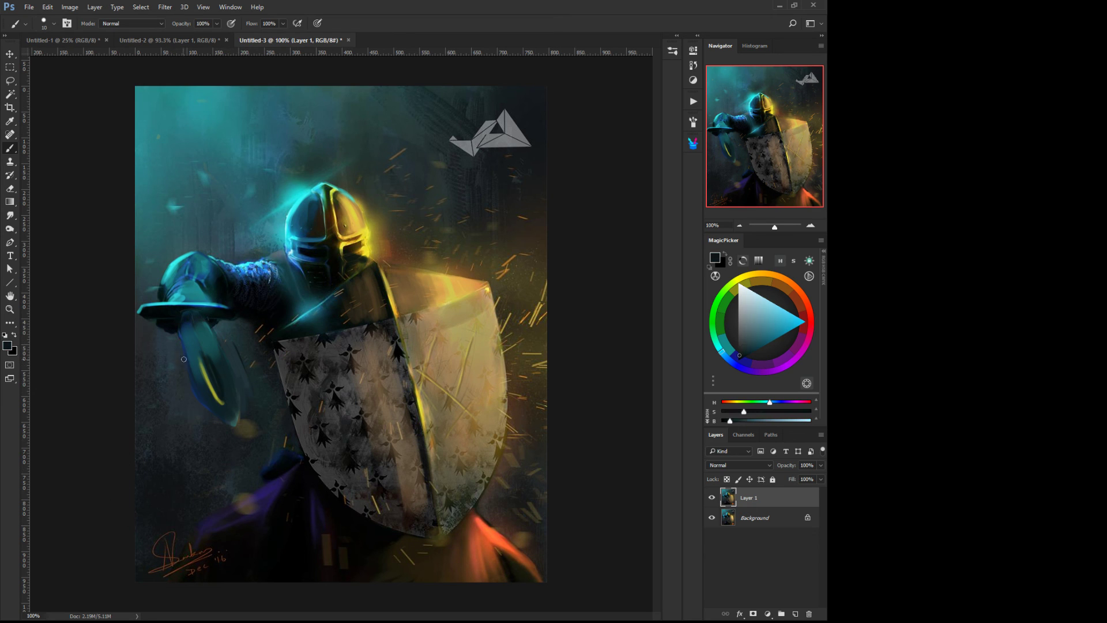
pyautogui.press(']')
pyautogui.press(']')
pyautogui.press(']')
pyautogui.moveTo(248, 365)
pyautogui.mouseDown()
pyautogui.moveTo(235, 351)
pyautogui.moveTo(248, 406)
pyautogui.mouseUp()
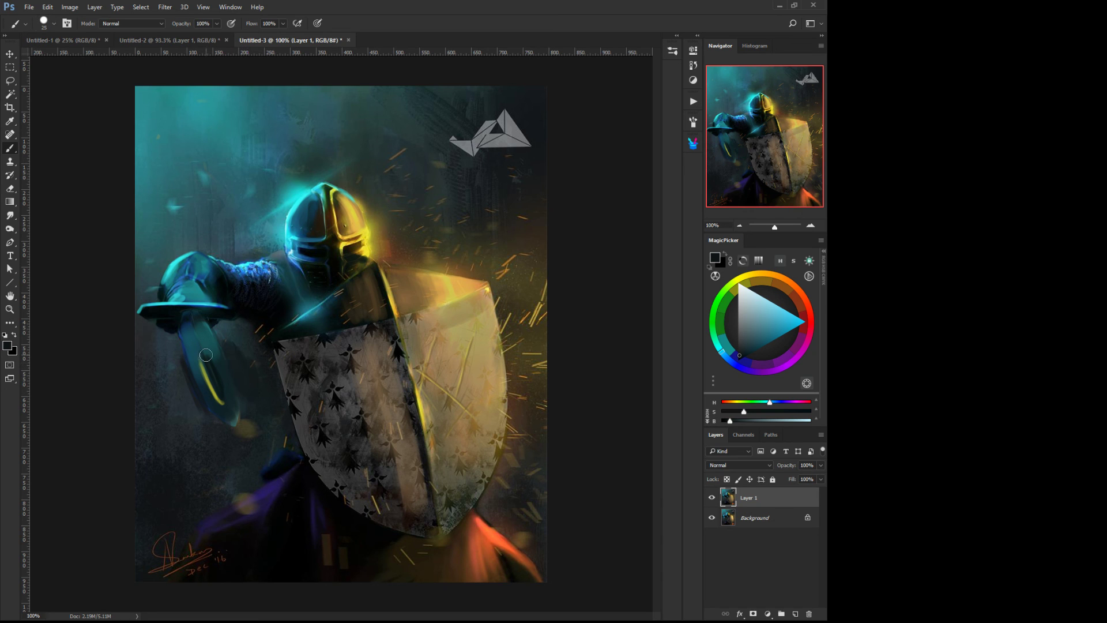
# Paint a thin yellow rim down the blade's edge at size 8, then a broader glow at 15
pyautogui.keyDown('alt'); pyautogui.click(225, 388); pyautogui.keyUp('alt')
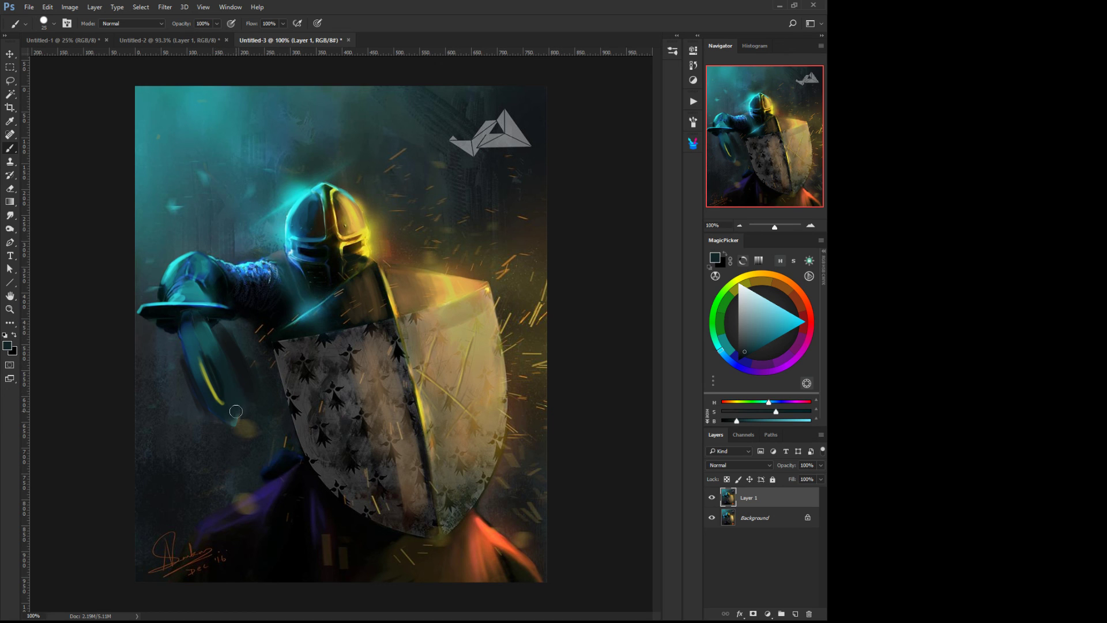
pyautogui.keyDown('alt'); pyautogui.click(421, 418); pyautogui.keyUp('alt')
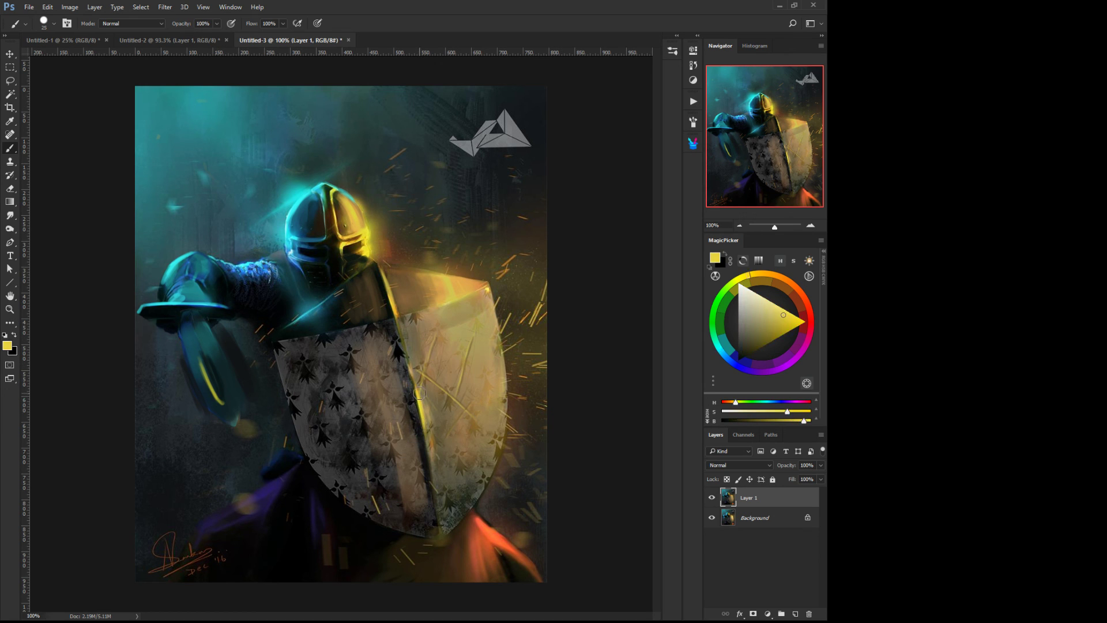
pyautogui.press('[')
pyautogui.press('[')
pyautogui.press('[')
pyautogui.press('[')
pyautogui.press('[')
pyautogui.moveTo(230, 365); pyautogui.dragTo(236, 423)
pyautogui.press(']')
pyautogui.press(']')
pyautogui.press(']')
pyautogui.press(']')
pyautogui.press(']')
pyautogui.moveTo(226, 367); pyautogui.dragTo(230, 414)
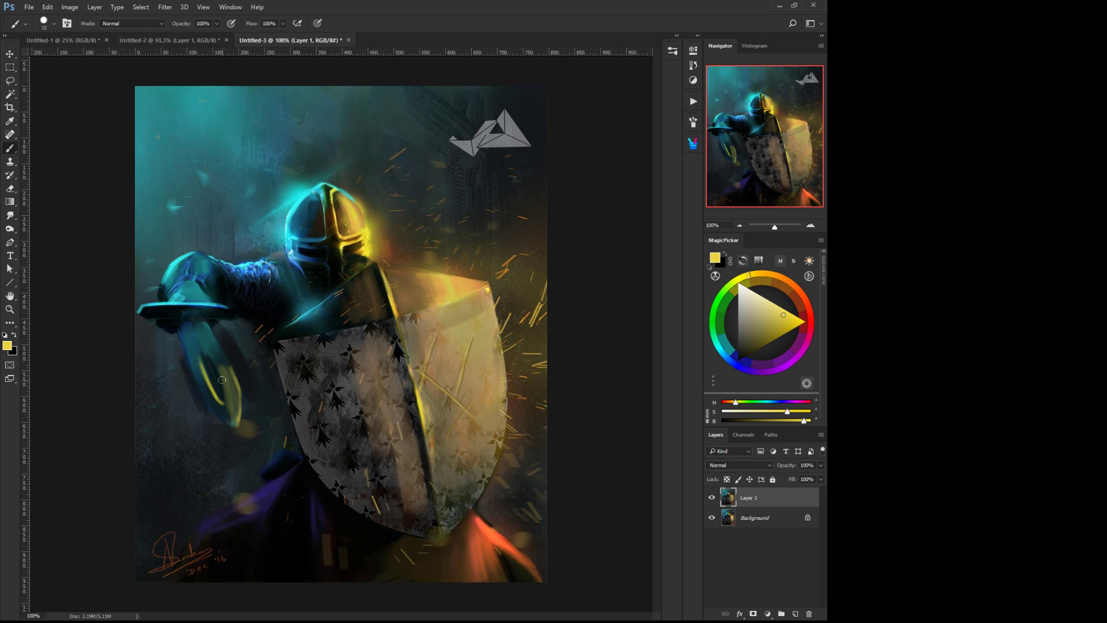